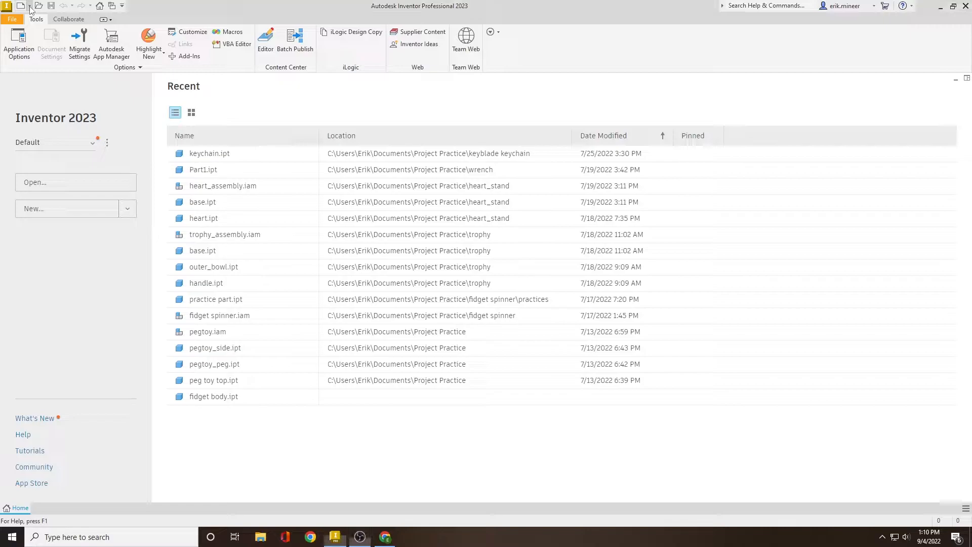
Create a new part and start a 2D sketch on the horizontal XZ plane
{"action": "left_click", "coordinate": [29, 6]}
{"action": "left_click", "coordinate": [26, 65]}
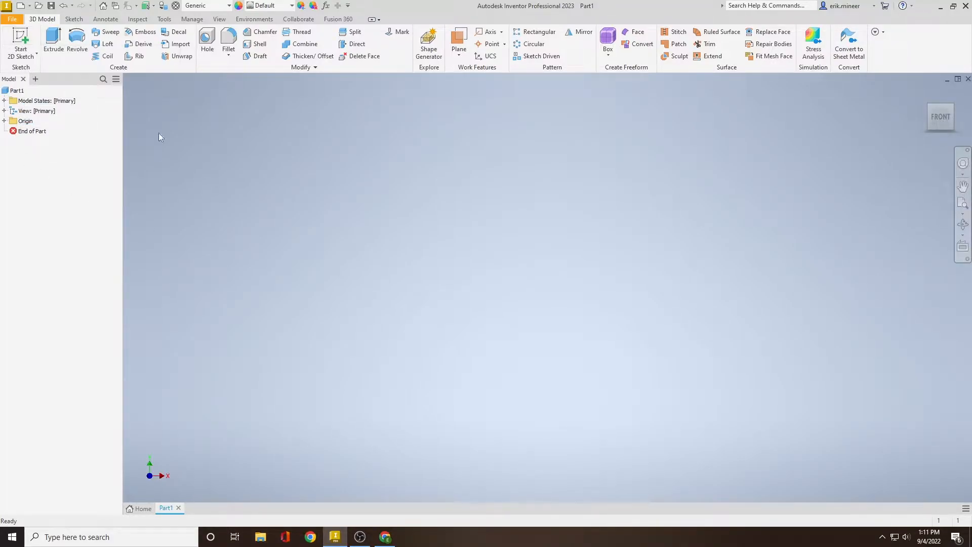
{"action": "left_click", "coordinate": [24, 38]}
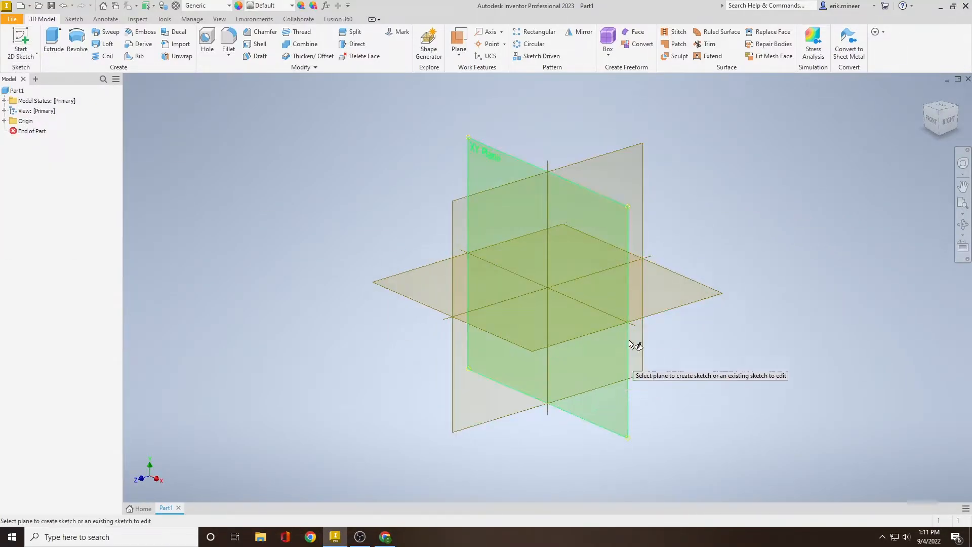
{"action": "left_click", "coordinate": [419, 283]}
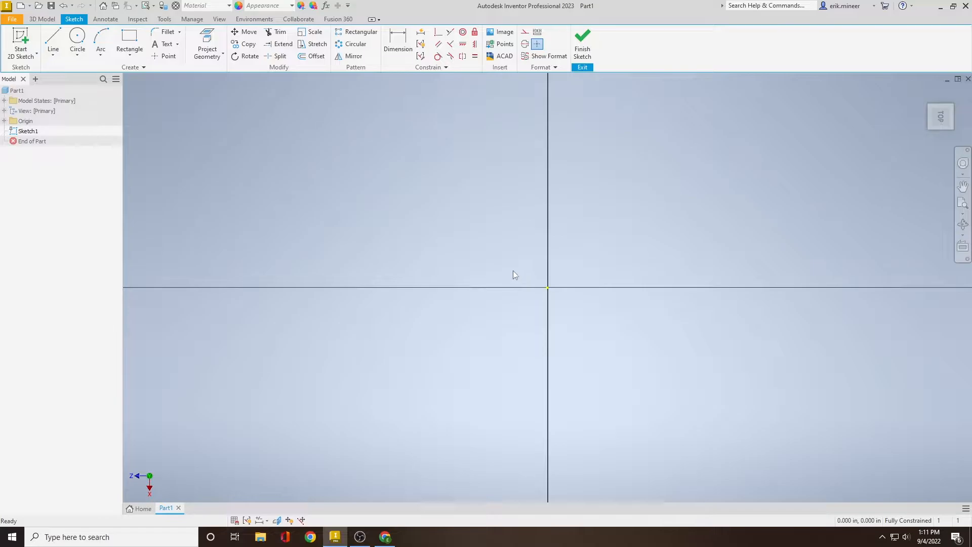
Switch to Chrome, maximize its window and search Google Images for "batman logo"
{"action": "left_click", "coordinate": [385, 537]}
{"action": "double_click", "coordinate": [380, 115]}
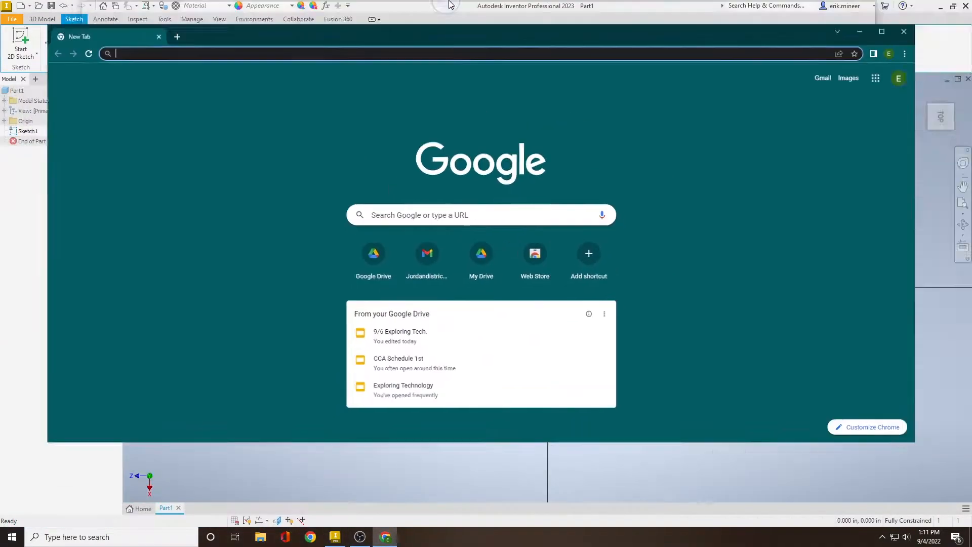
{"action": "left_click", "coordinate": [395, 22]}
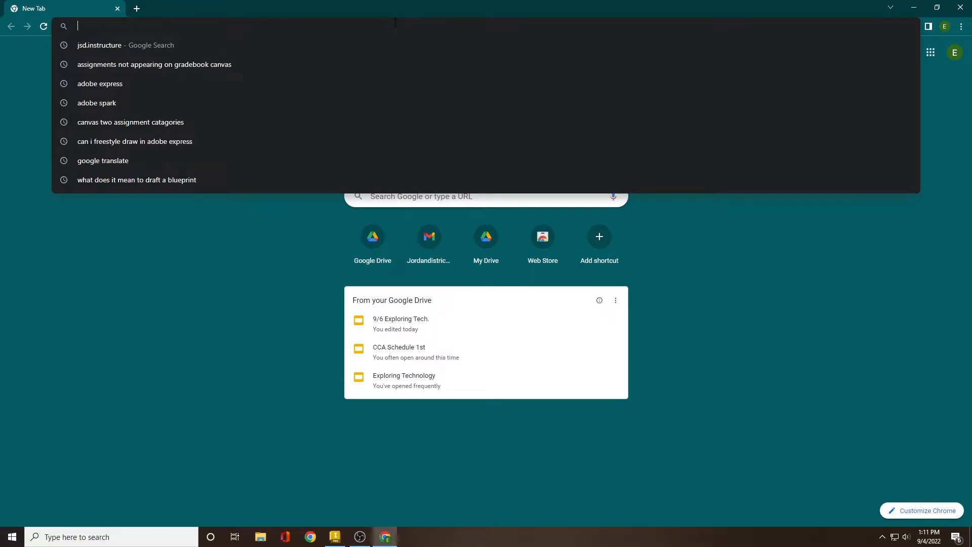
{"action": "type", "text": "batman logo"}
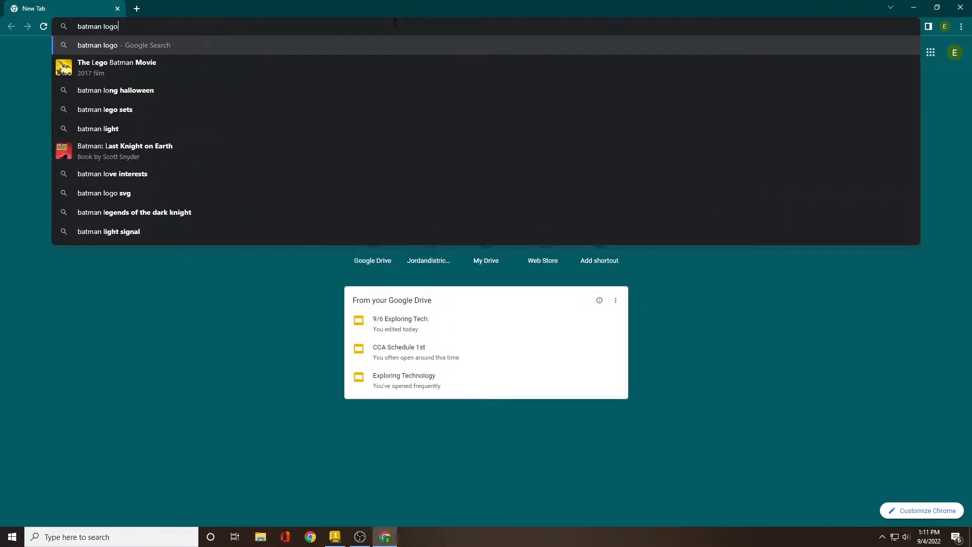
{"action": "key", "text": "Return"}
{"action": "left_click", "coordinate": [146, 93]}
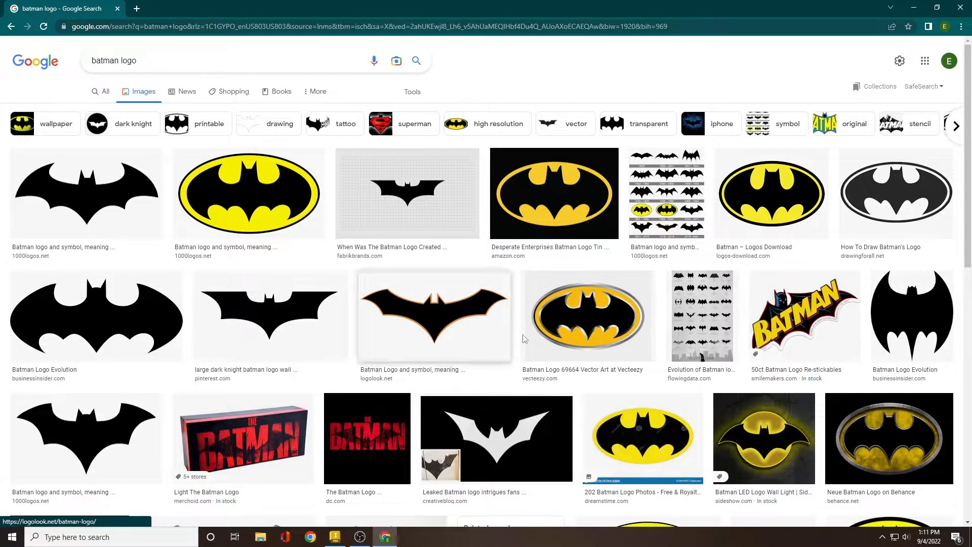
Preview the black bat logo from 1000logos.net in the image results and start saving the full image
{"action": "scroll", "coordinate": [589, 332], "scroll_direction": "down", "scroll_amount": 3}
{"action": "scroll", "coordinate": [588, 332], "scroll_direction": "up", "scroll_amount": 3}
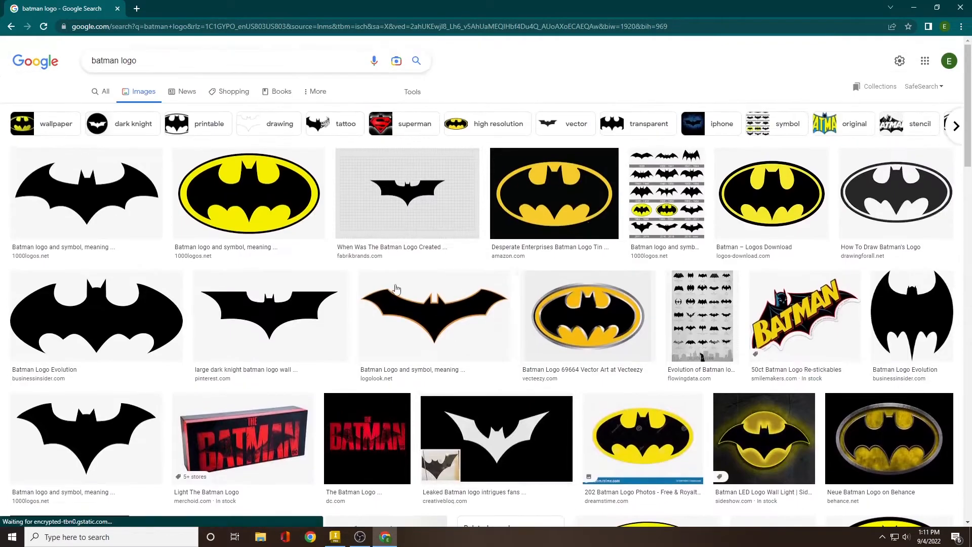
{"action": "left_click", "coordinate": [92, 197]}
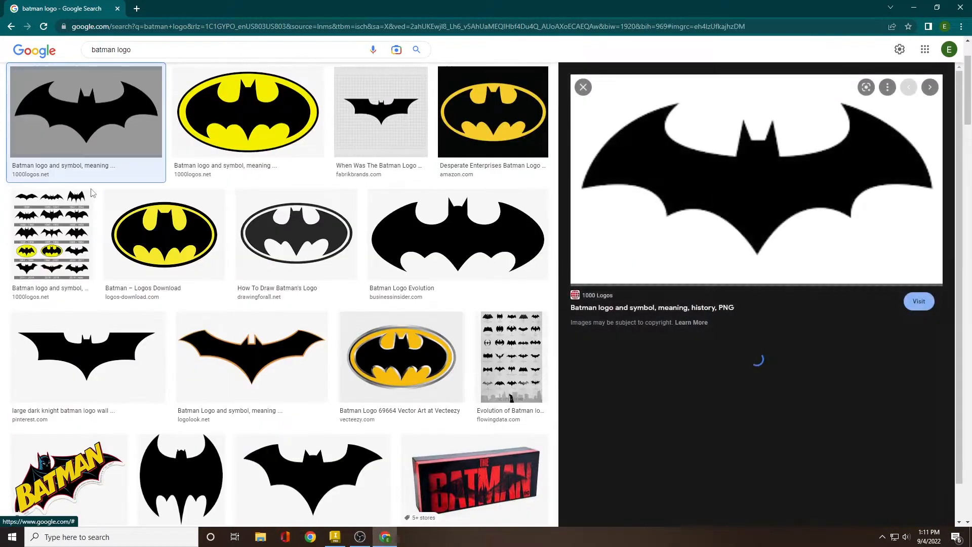
{"action": "right_click", "coordinate": [702, 182]}
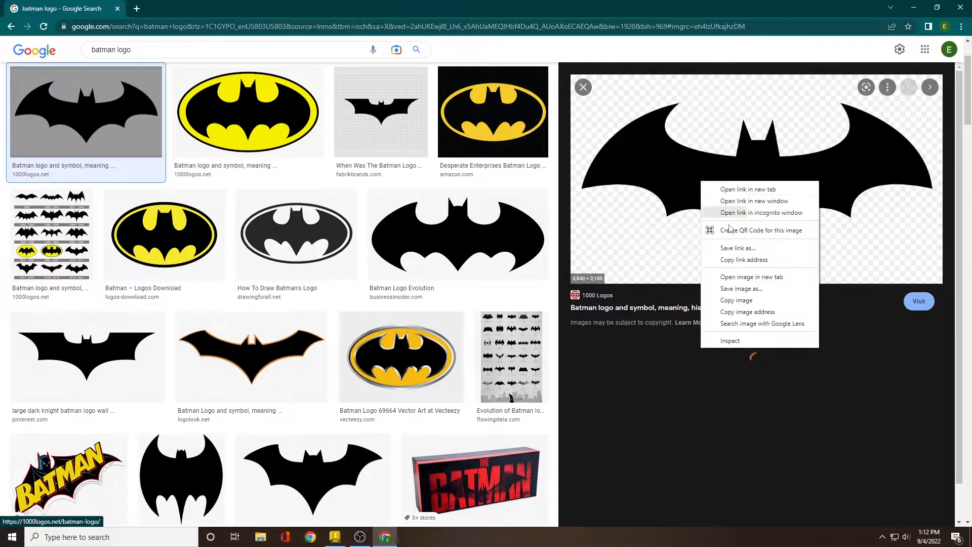
{"action": "left_click", "coordinate": [752, 290]}
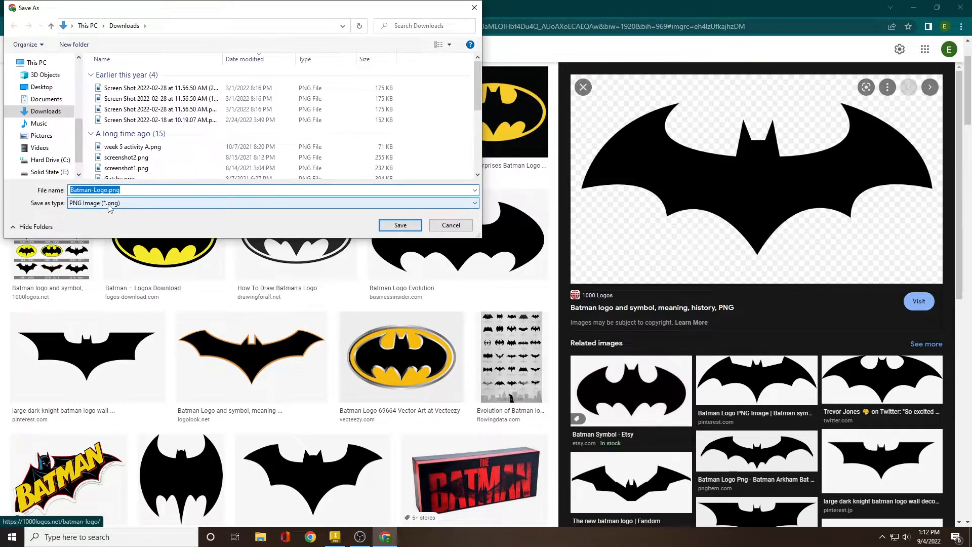
Try the .jfif and .jpg extensions in the file name, and return it to Batman-Logo.png
{"action": "left_click", "coordinate": [152, 203]}
{"action": "left_click", "coordinate": [151, 210]}
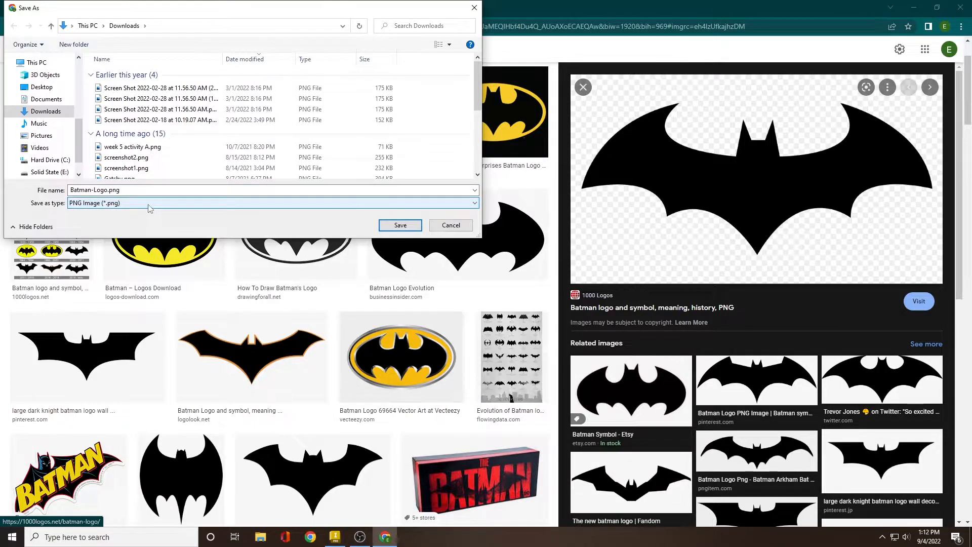
{"action": "left_click", "coordinate": [135, 190]}
{"action": "left_click", "coordinate": [135, 190]}
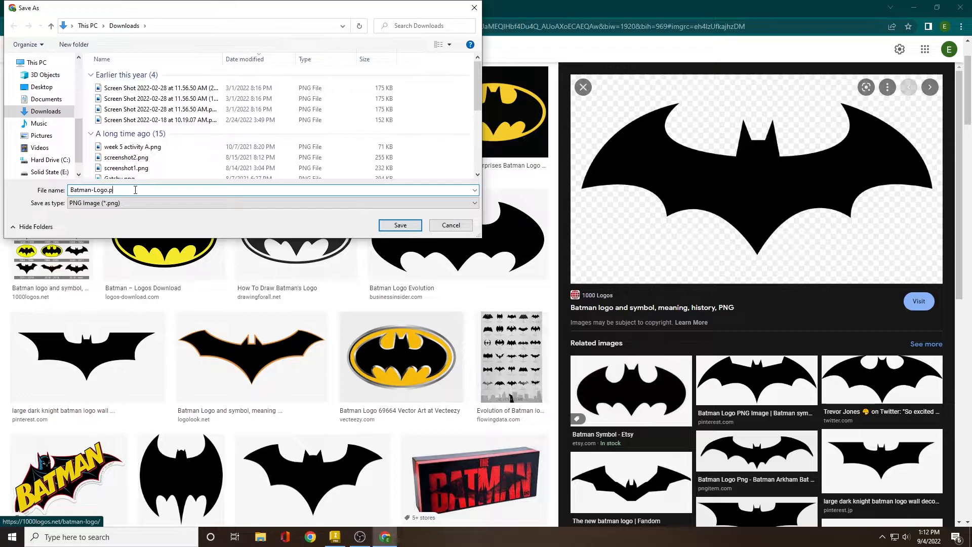
{"action": "key", "text": "BackSpace"}
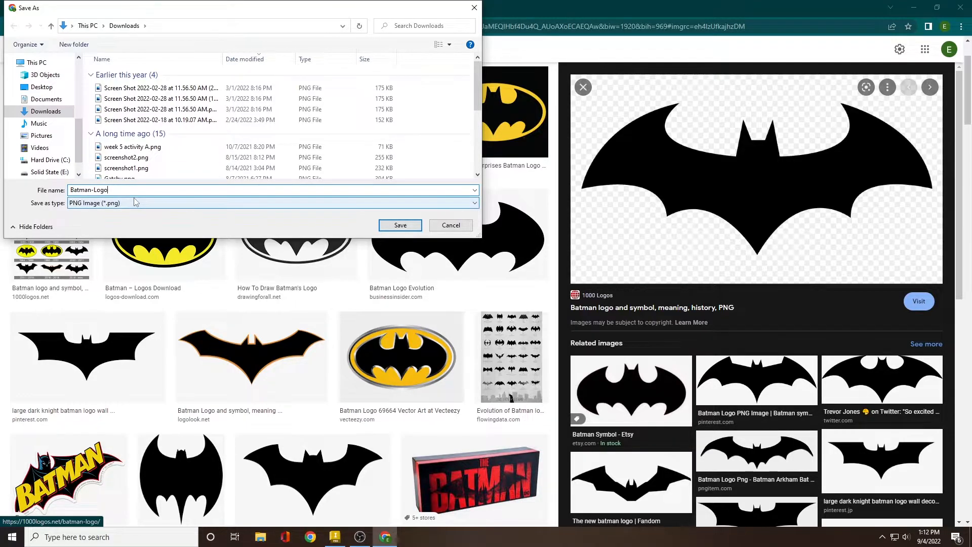
{"action": "type", "text": ".jfif"}
{"action": "double_click", "coordinate": [110, 196]}
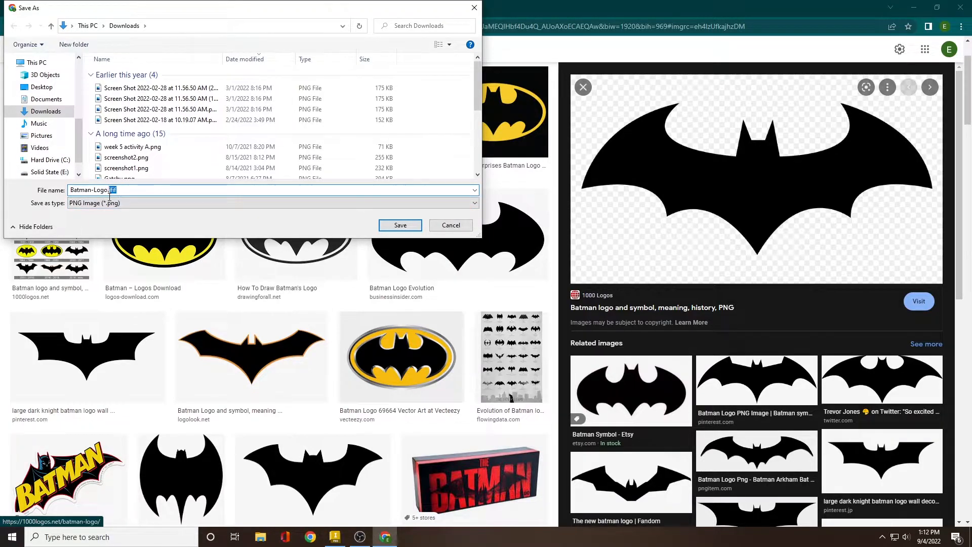
{"action": "type", "text": "j"}
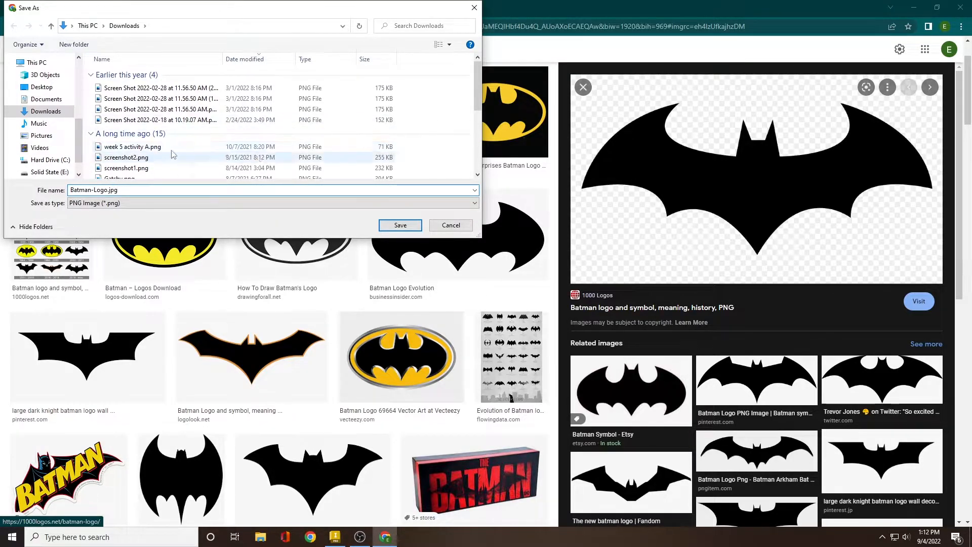
{"action": "double_click", "coordinate": [111, 190]}
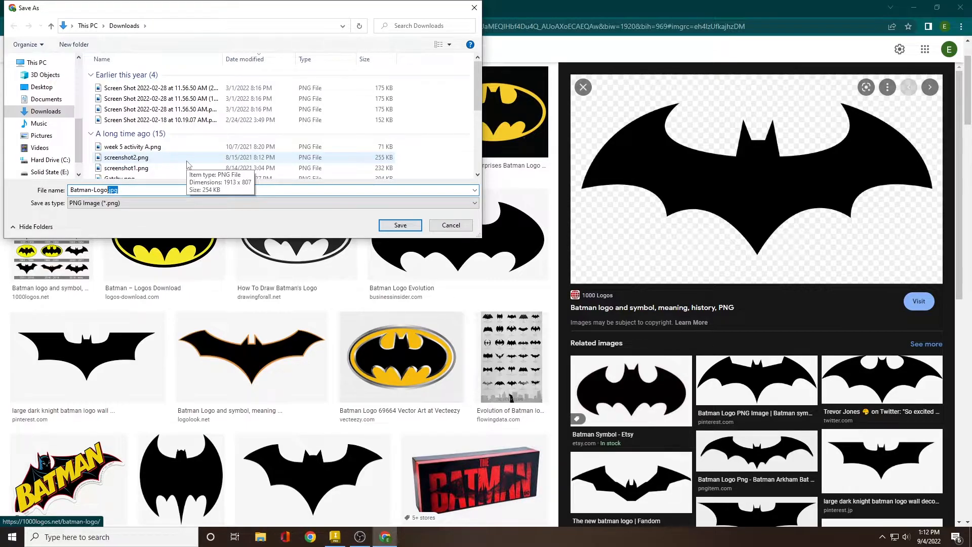
{"action": "type", "text": "png"}
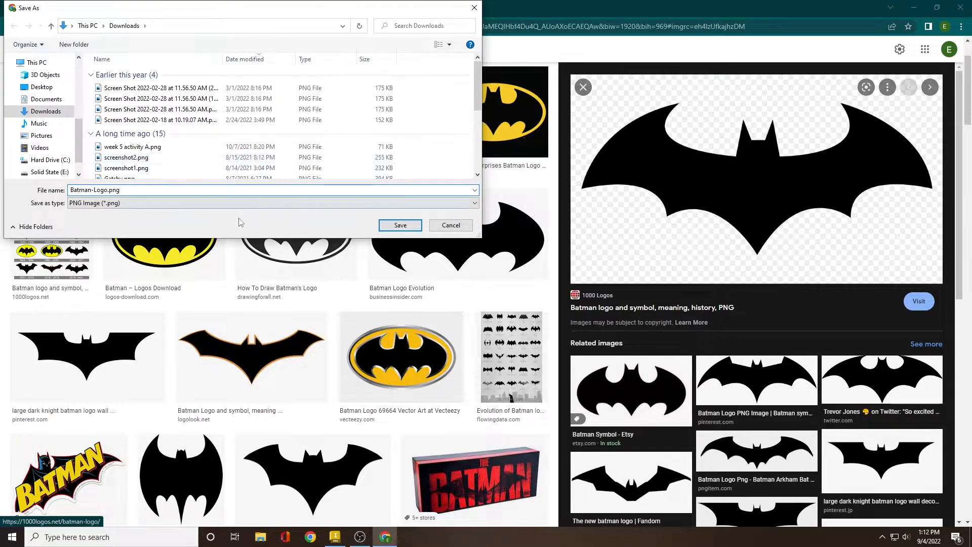
Save the logo as Batman-Logo.png in the Downloads folder and switch back to Inventor
{"action": "left_click", "coordinate": [404, 225]}
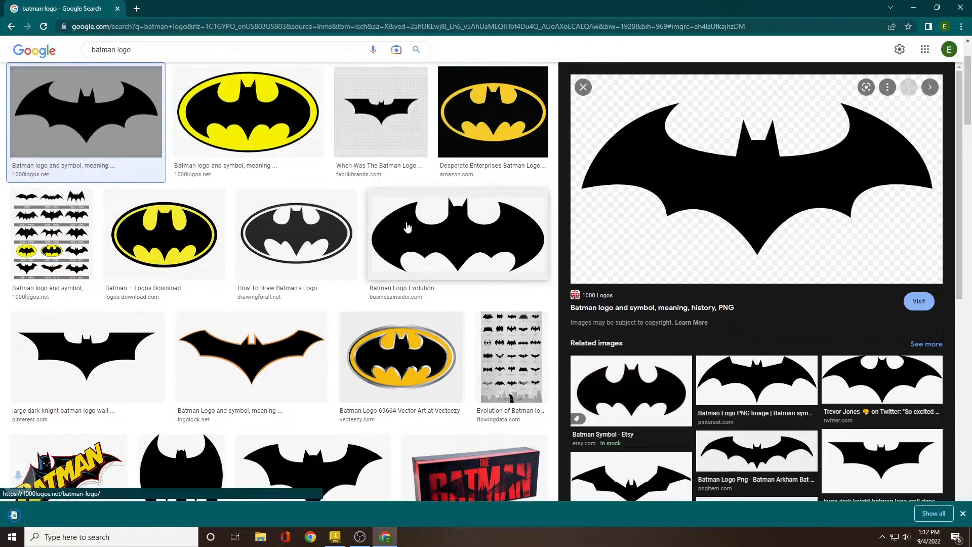
{"action": "left_click", "coordinate": [335, 539]}
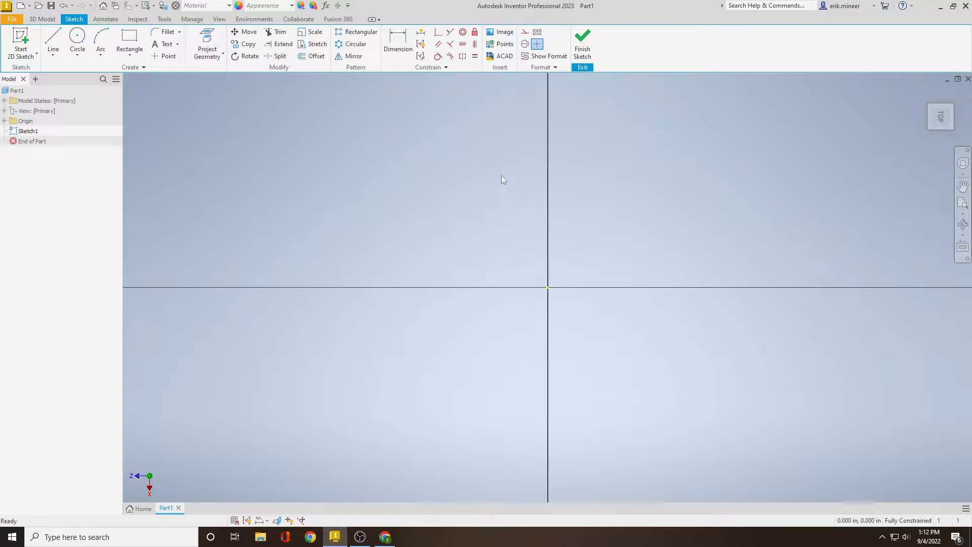
Insert Batman-Logo.png from the Downloads folder into the sketch, placing its corner just off the origin
{"action": "left_click", "coordinate": [504, 32]}
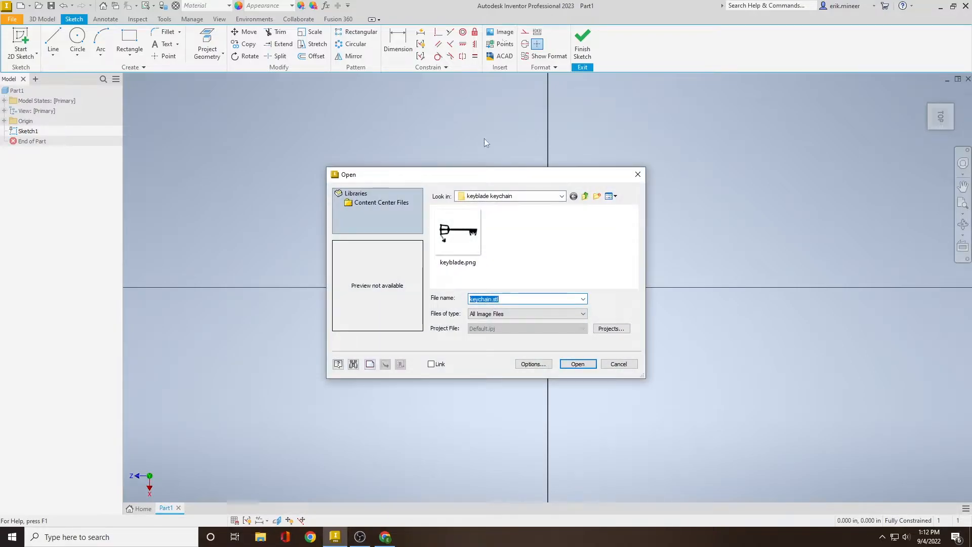
{"action": "left_click", "coordinate": [517, 196]}
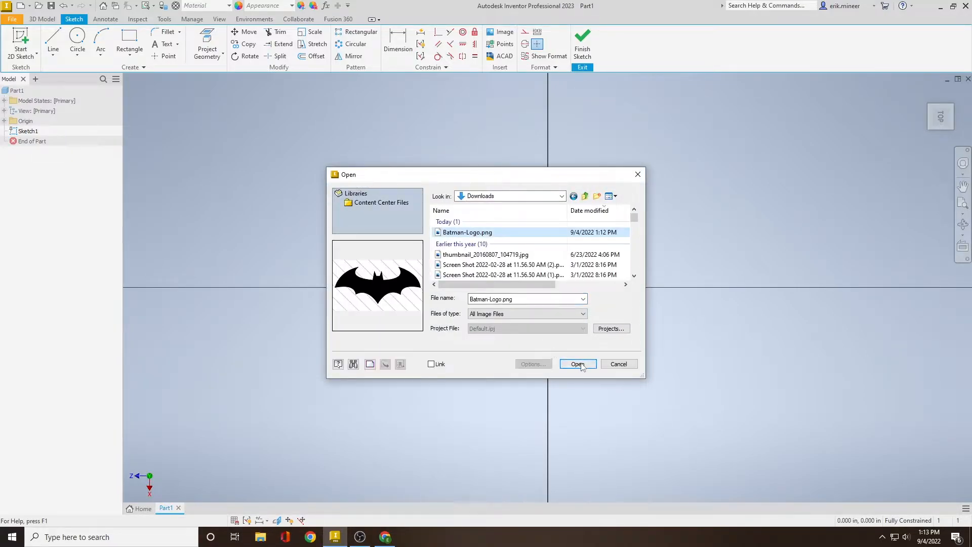
{"action": "left_click", "coordinate": [578, 364]}
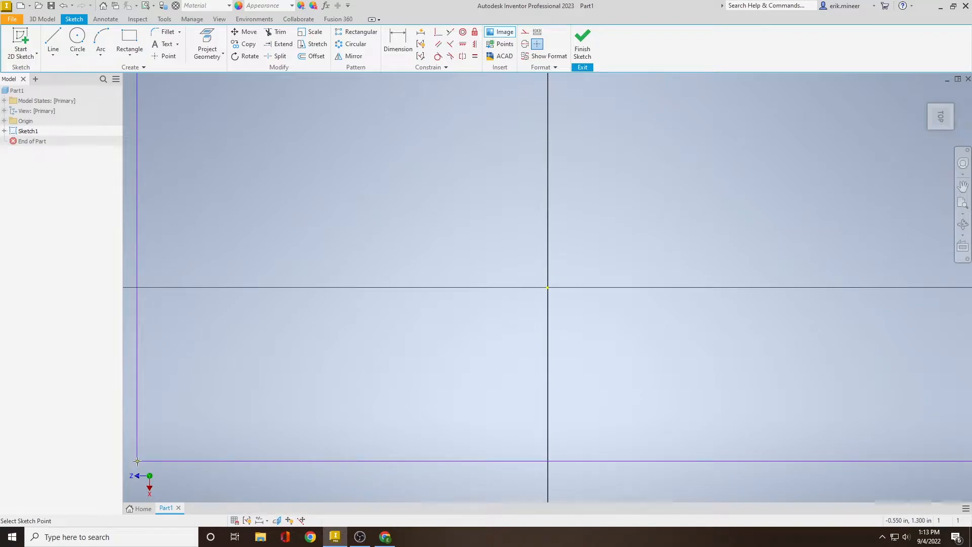
{"action": "left_click", "coordinate": [138, 461]}
{"action": "key", "text": "Escape"}
Rotate the sketch view until the bat logo stands upright with its ears pointing up, and frame it
{"action": "scroll", "coordinate": [501, 315], "scroll_direction": "down", "scroll_amount": 5}
{"action": "scroll", "coordinate": [558, 316], "scroll_direction": "up", "scroll_amount": 6}
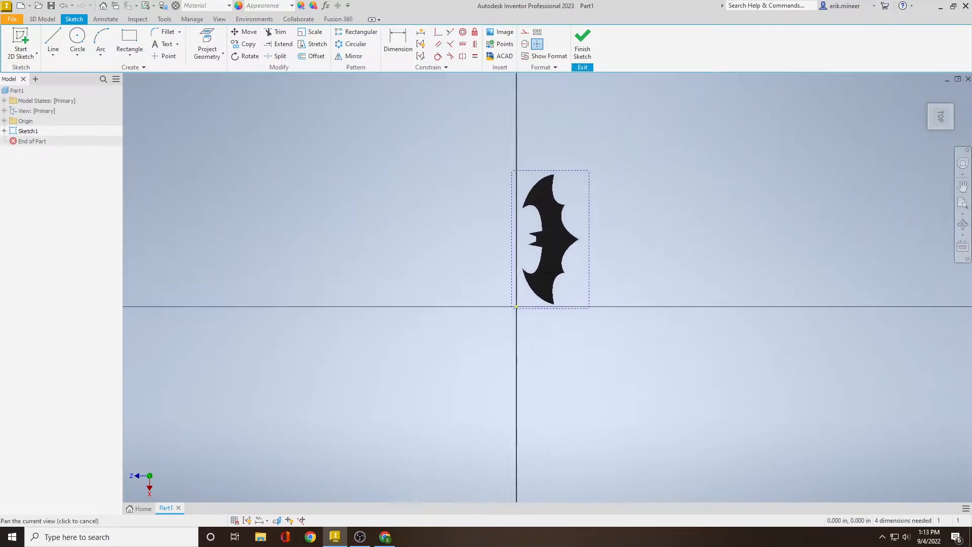
{"action": "scroll", "coordinate": [493, 259], "scroll_direction": "down", "scroll_amount": 4}
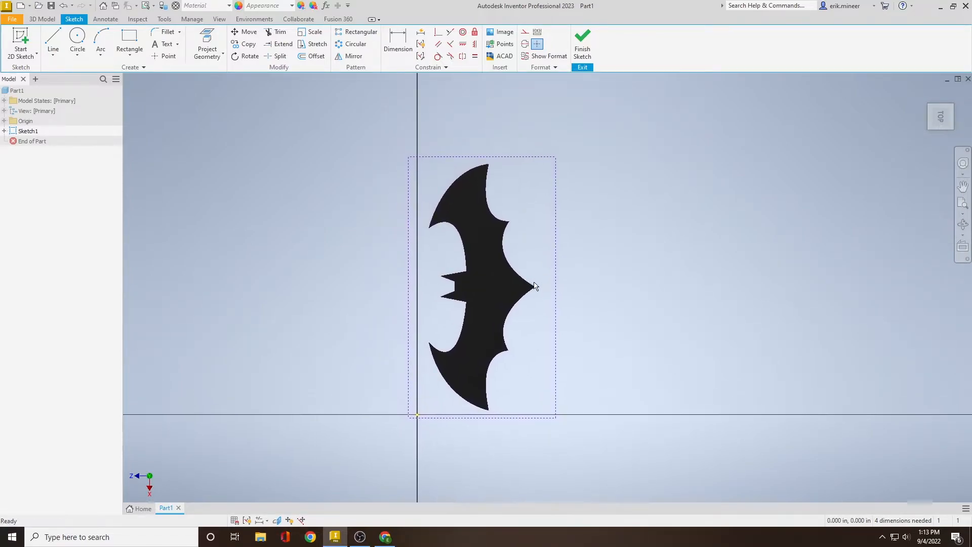
{"action": "scroll", "coordinate": [475, 236], "scroll_direction": "down", "scroll_amount": 3}
{"action": "scroll", "coordinate": [548, 294], "scroll_direction": "up", "scroll_amount": 2}
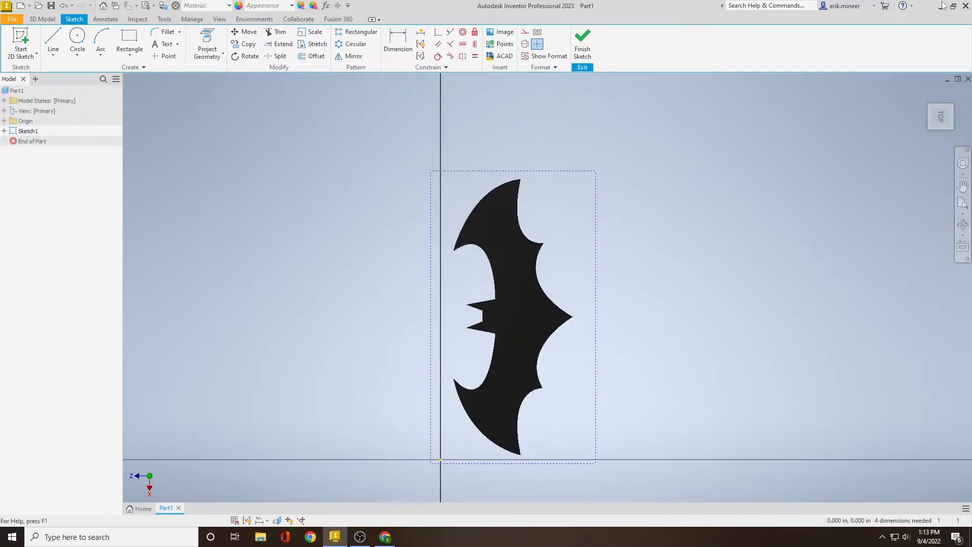
{"action": "left_click", "coordinate": [959, 94]}
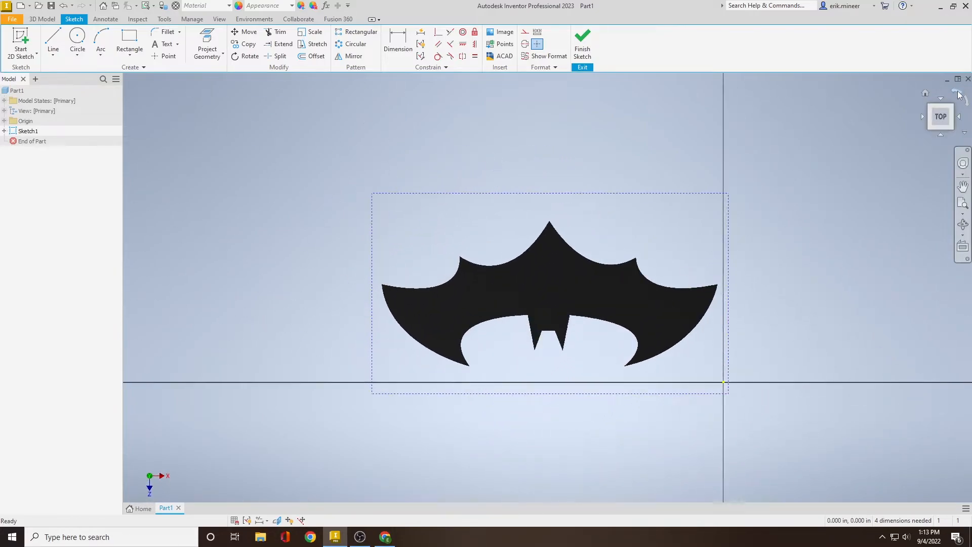
{"action": "left_click", "coordinate": [959, 94]}
{"action": "left_click", "coordinate": [959, 94]}
{"action": "mouse_move", "coordinate": [680, 245]}
{"action": "middle_mouse_down"}
{"action": "mouse_move", "coordinate": [630, 248]}
{"action": "mouse_move", "coordinate": [652, 250]}
{"action": "middle_mouse_up"}
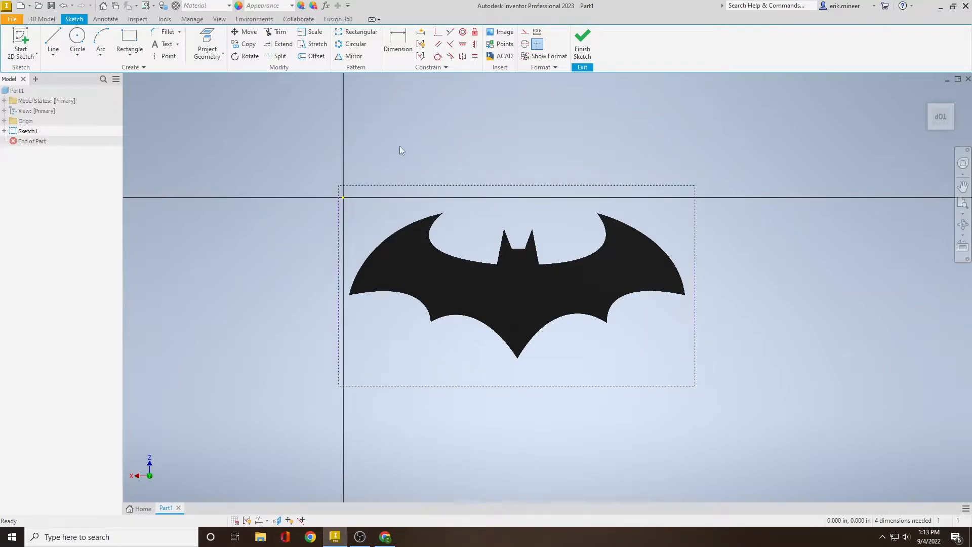
Dimension the top edge of the image frame and set the image width to 1.5 in
{"action": "left_click", "coordinate": [400, 38]}
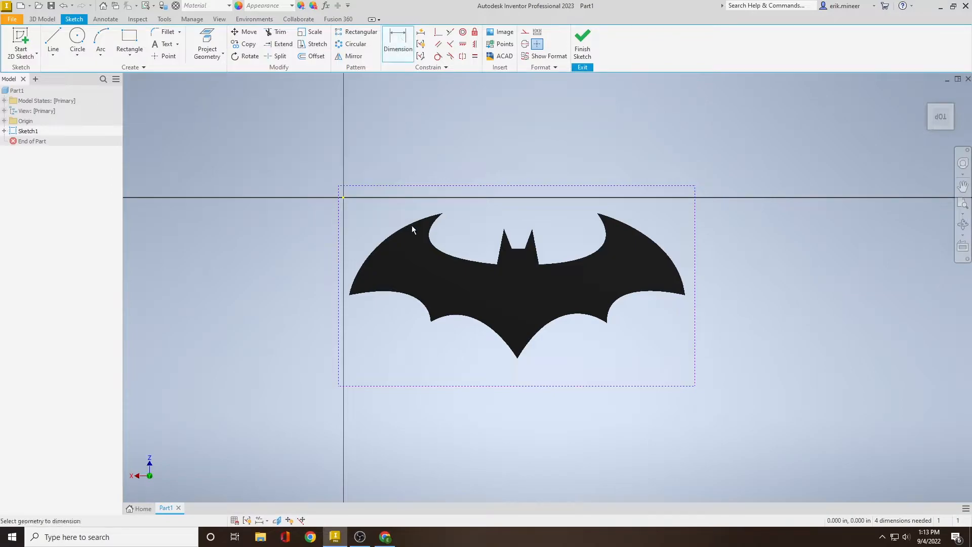
{"action": "left_click", "coordinate": [422, 187]}
{"action": "left_click", "coordinate": [424, 163]}
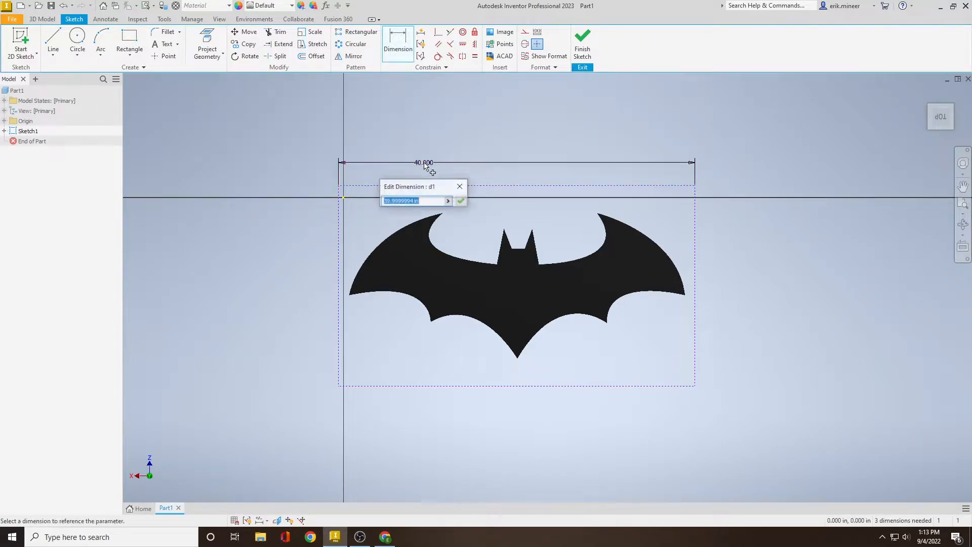
{"action": "type", "text": "1."}
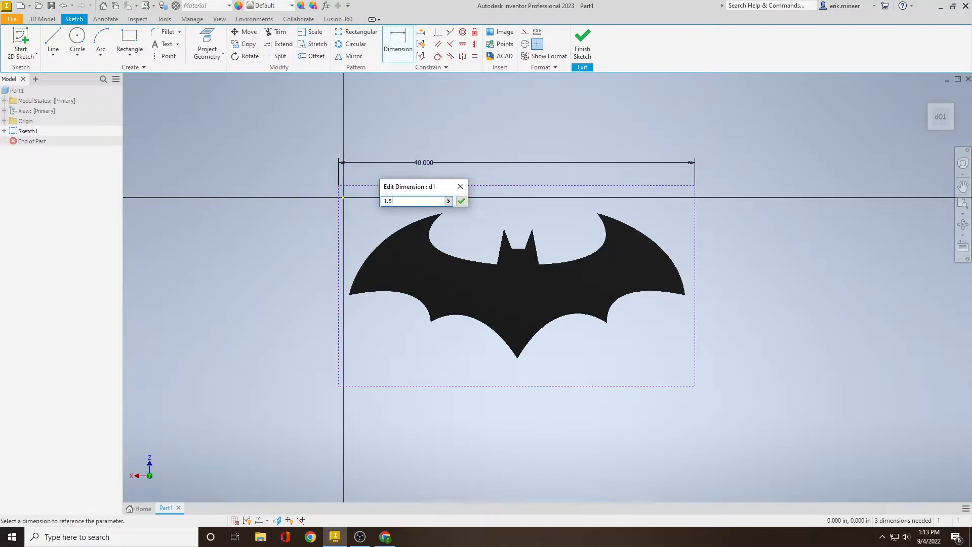
{"action": "type", "text": "5"}
{"action": "key", "text": "Return"}
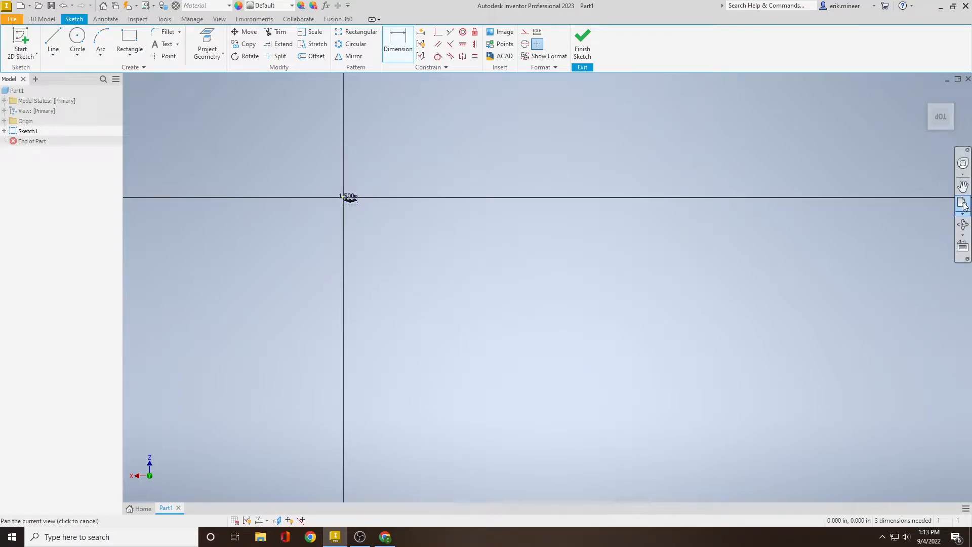
{"action": "left_click", "coordinate": [964, 203]}
{"action": "scroll", "coordinate": [450, 238], "scroll_direction": "up", "scroll_amount": 5}
{"action": "scroll", "coordinate": [450, 238], "scroll_direction": "down", "scroll_amount": 4}
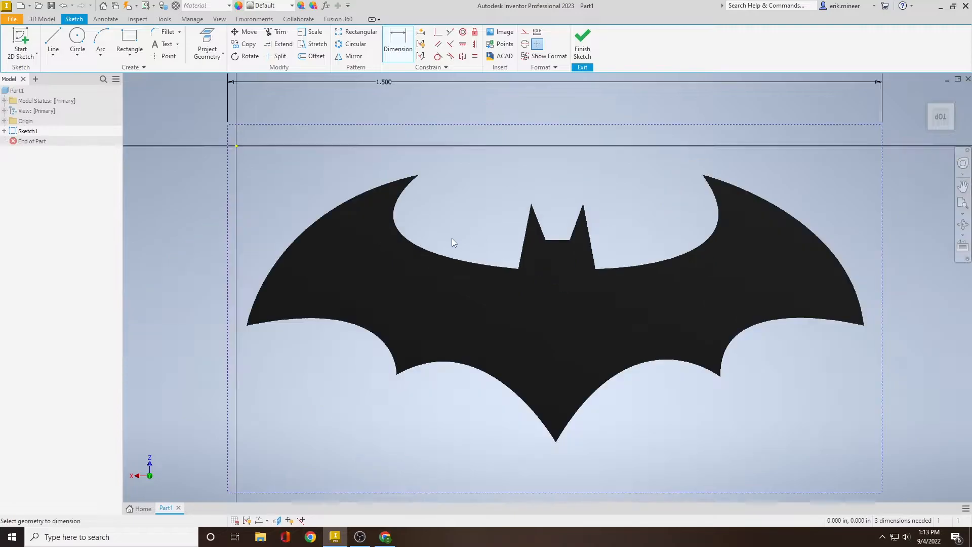
{"action": "scroll", "coordinate": [451, 238], "scroll_direction": "down", "scroll_amount": 4}
{"action": "key", "text": "Escape"}
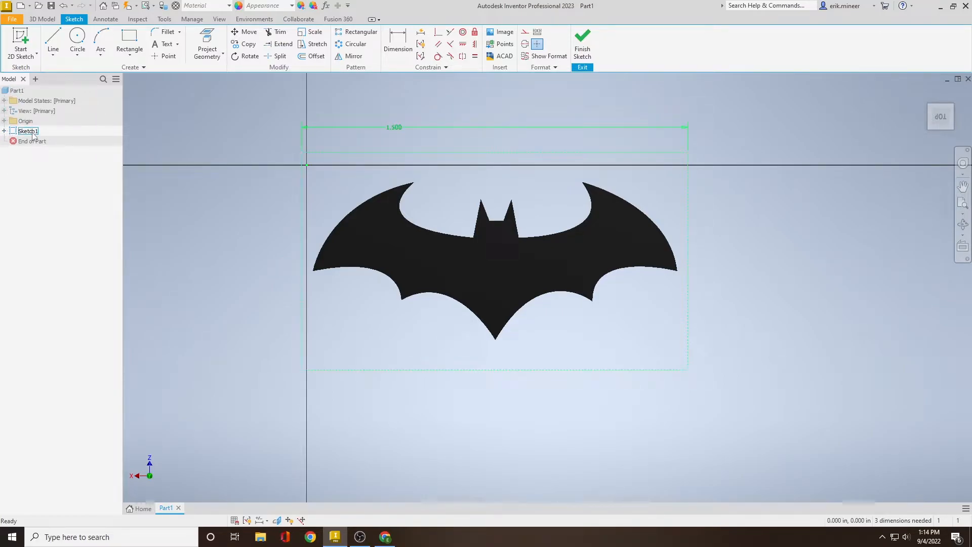
Expand the sketch in the model tree and rename its inserted image as reference
{"action": "left_click", "coordinate": [4, 132]}
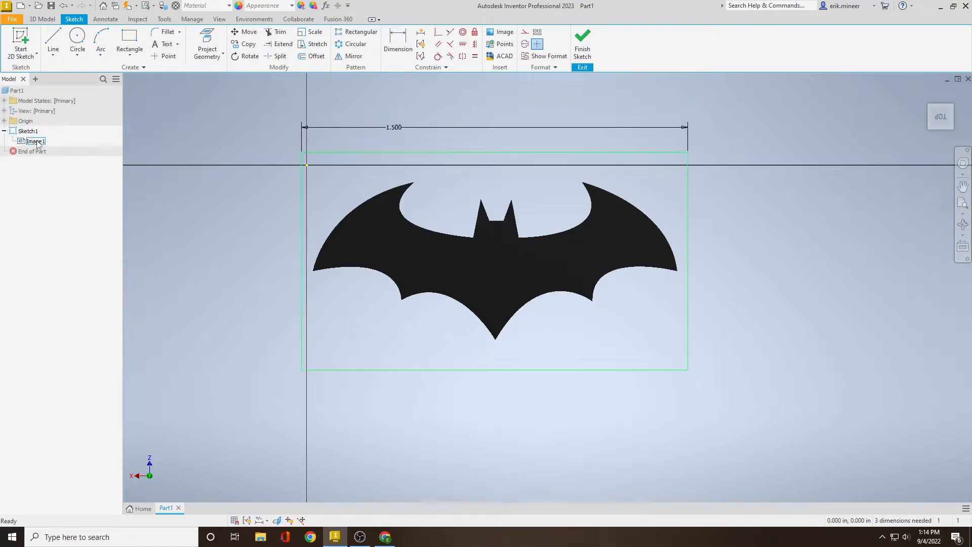
{"action": "left_click", "coordinate": [36, 142]}
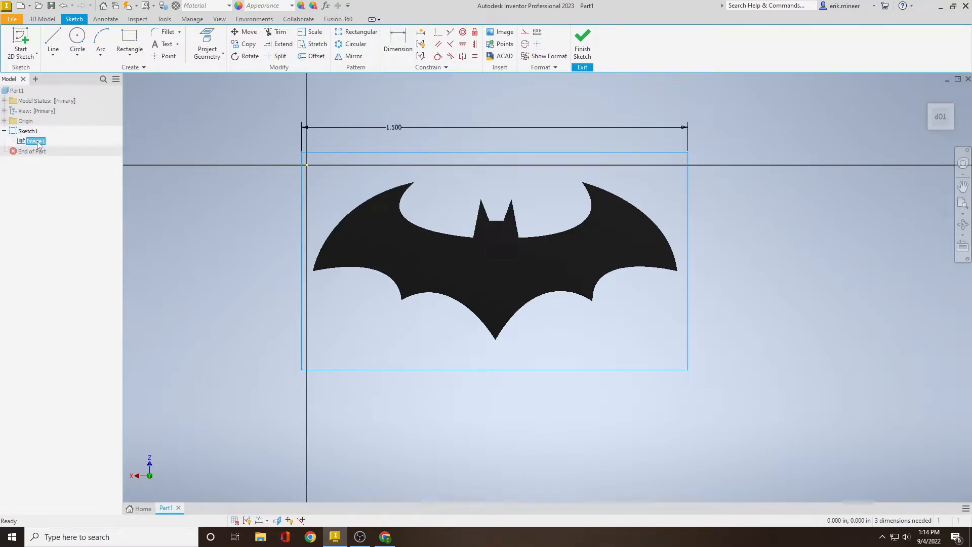
{"action": "left_click", "coordinate": [37, 142]}
{"action": "type", "text": "reference"}
{"action": "key", "text": "Return"}
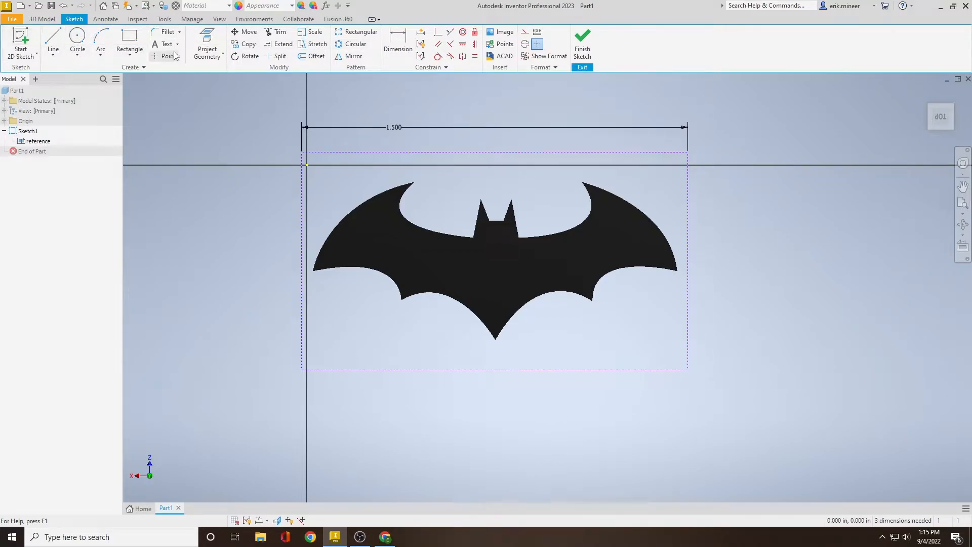
Draw a line along the outer edge of the left ear, from its tip down to the wing's upper edge
{"action": "left_click", "coordinate": [53, 40]}
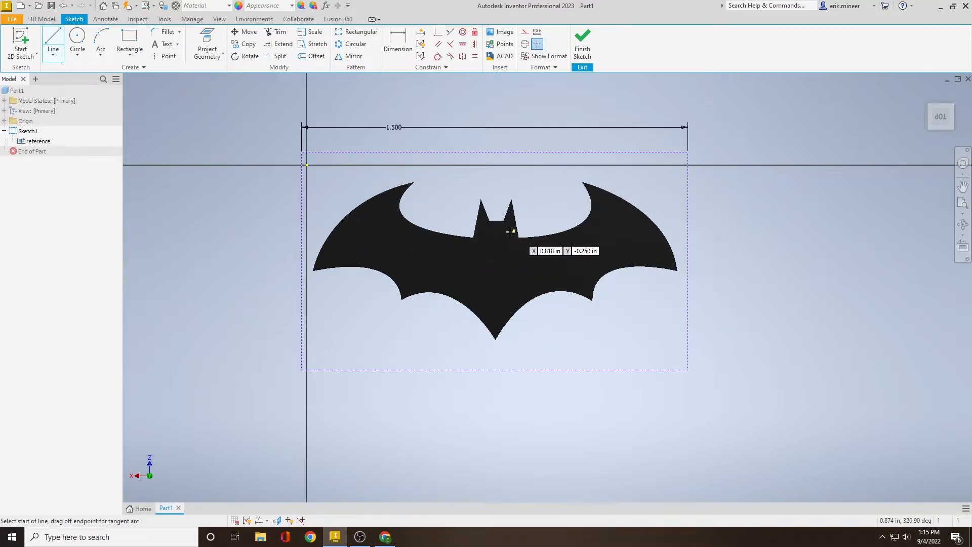
{"action": "scroll", "coordinate": [473, 224], "scroll_direction": "up", "scroll_amount": 5}
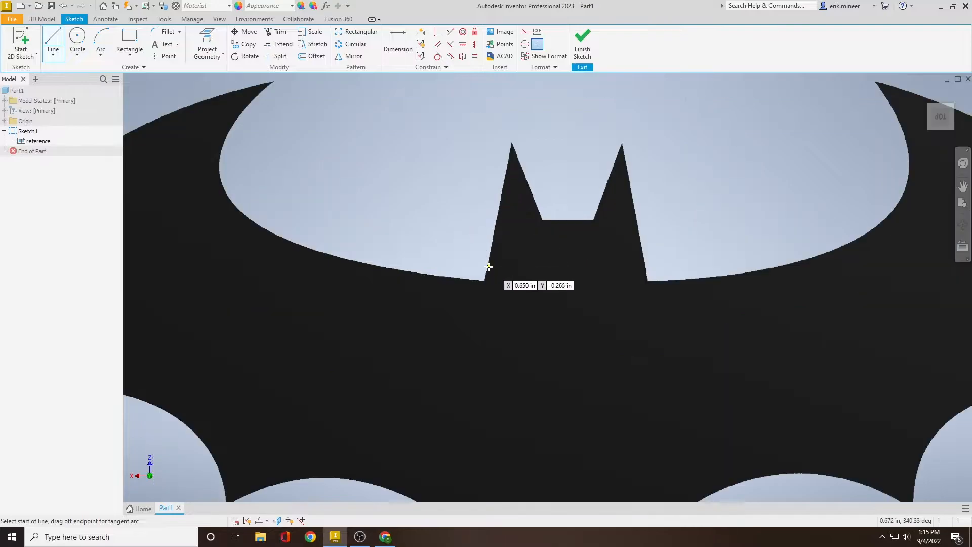
{"action": "left_click", "coordinate": [512, 142]}
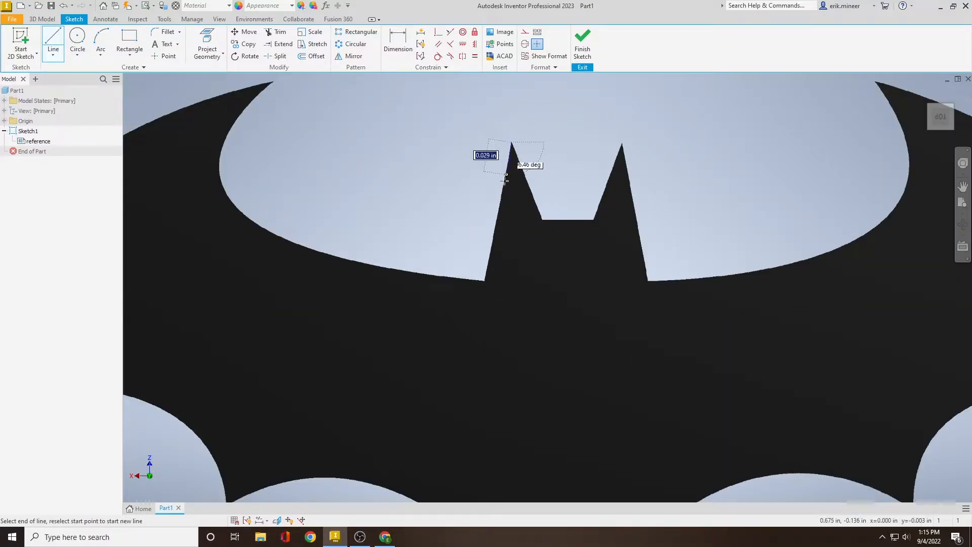
{"action": "left_click", "coordinate": [485, 282]}
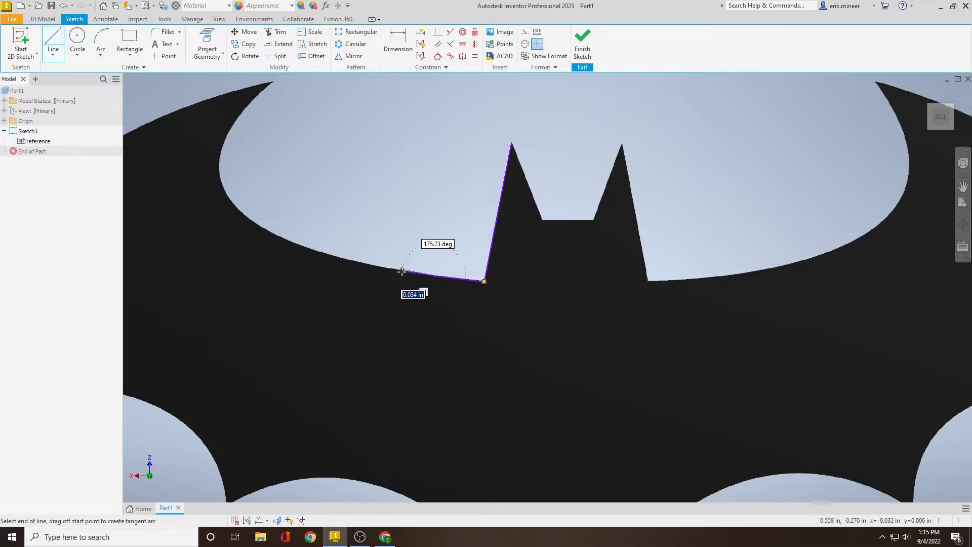
Trace the left wing's upper edge with short connected lines, from the ear's base to where the curve tightens
{"action": "scroll", "coordinate": [396, 268], "scroll_direction": "up", "scroll_amount": 3}
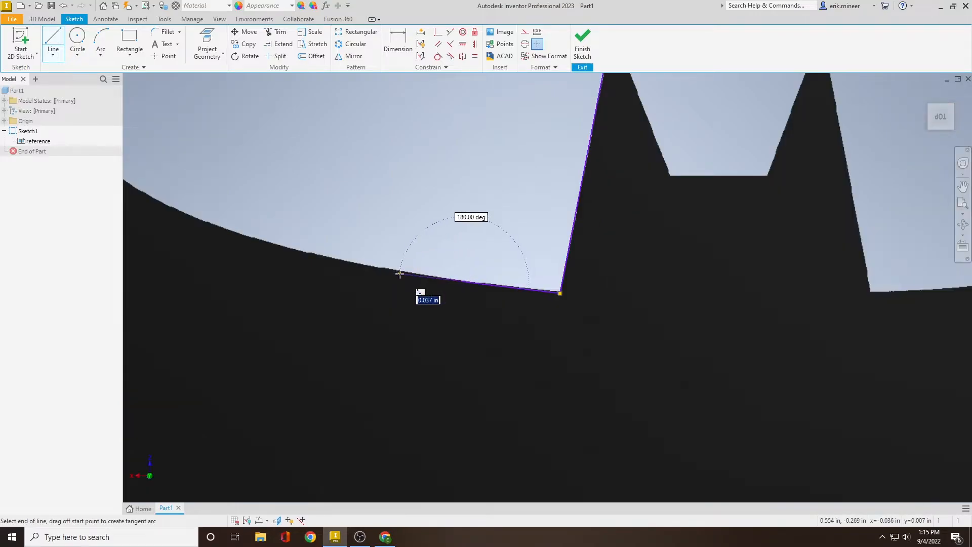
{"action": "left_click", "coordinate": [393, 272]}
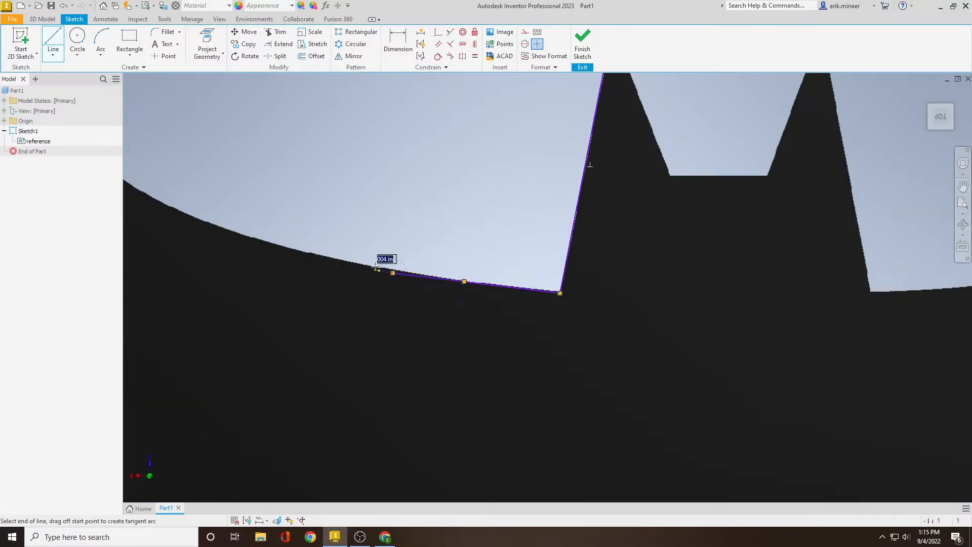
{"action": "left_click", "coordinate": [257, 237]}
{"action": "mouse_move", "coordinate": [220, 225]}
{"action": "middle_mouse_down"}
{"action": "mouse_move", "coordinate": [278, 266]}
{"action": "mouse_move", "coordinate": [418, 304]}
{"action": "middle_mouse_up"}
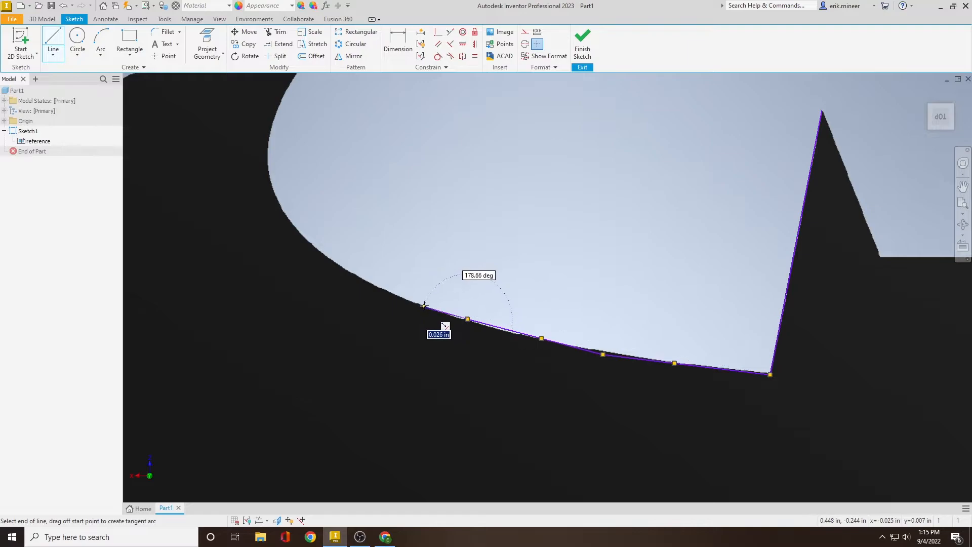
{"action": "left_click", "coordinate": [375, 285]}
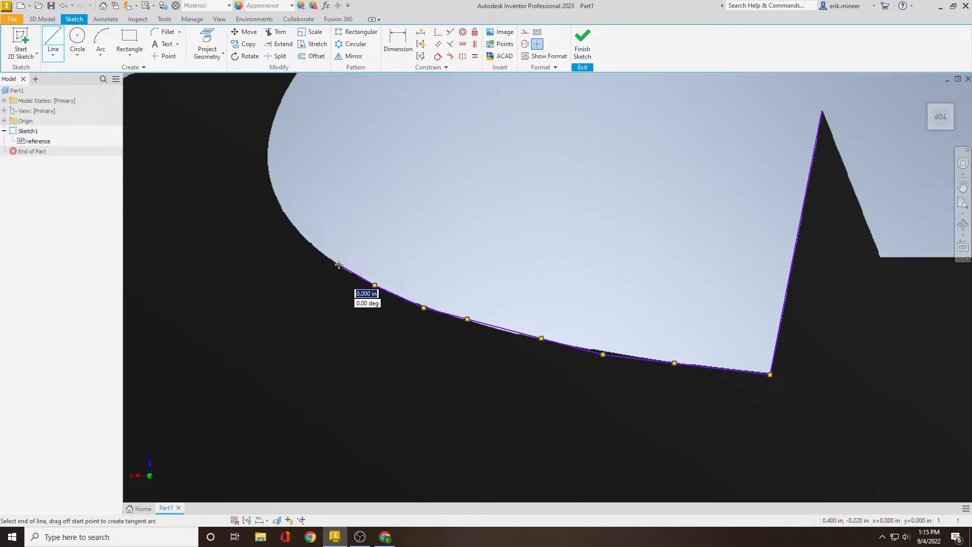
Draw a three-point arc of about 0.07 in radius along the tight inner curve of the left wing
{"action": "left_click", "coordinate": [101, 40]}
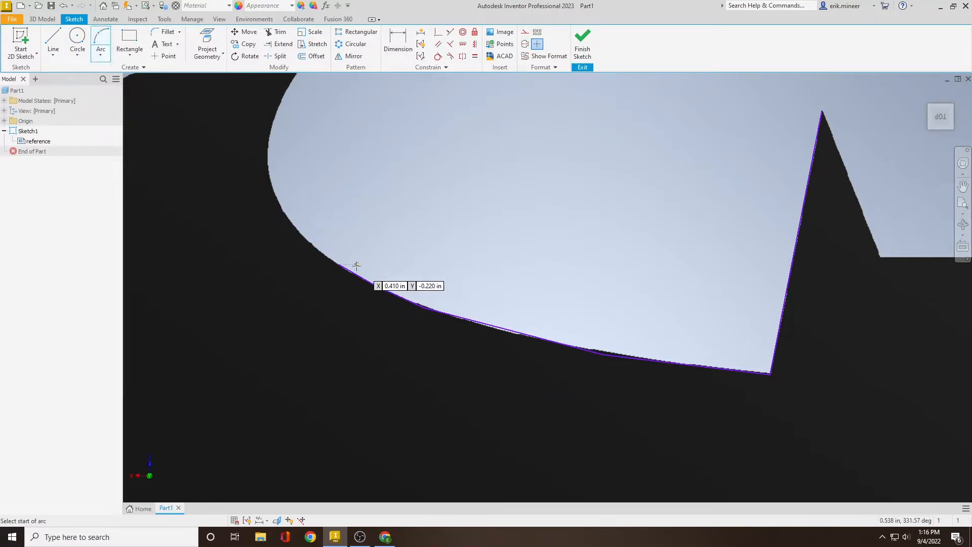
{"action": "left_click", "coordinate": [339, 264]}
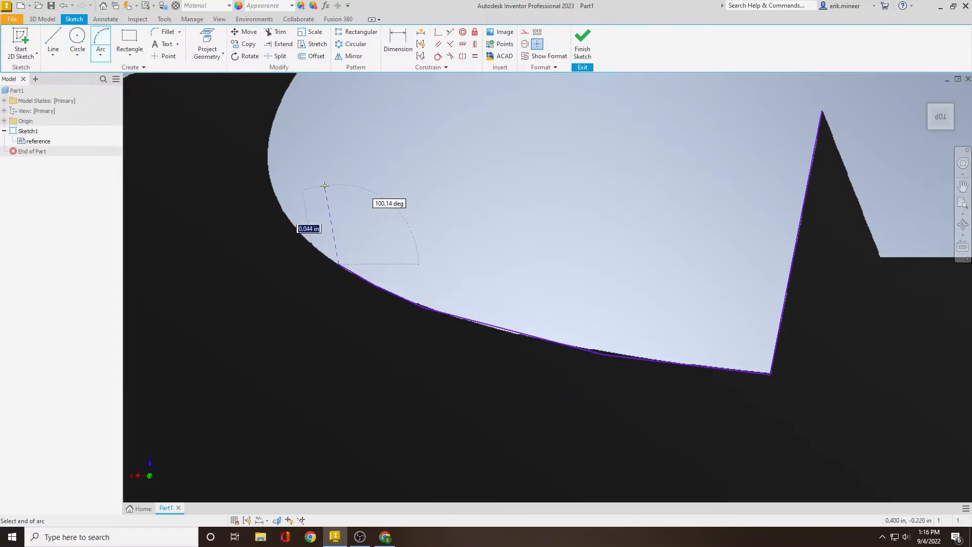
{"action": "middle_click_drag", "start_coordinate": [326, 191], "coordinate": [319, 268]}
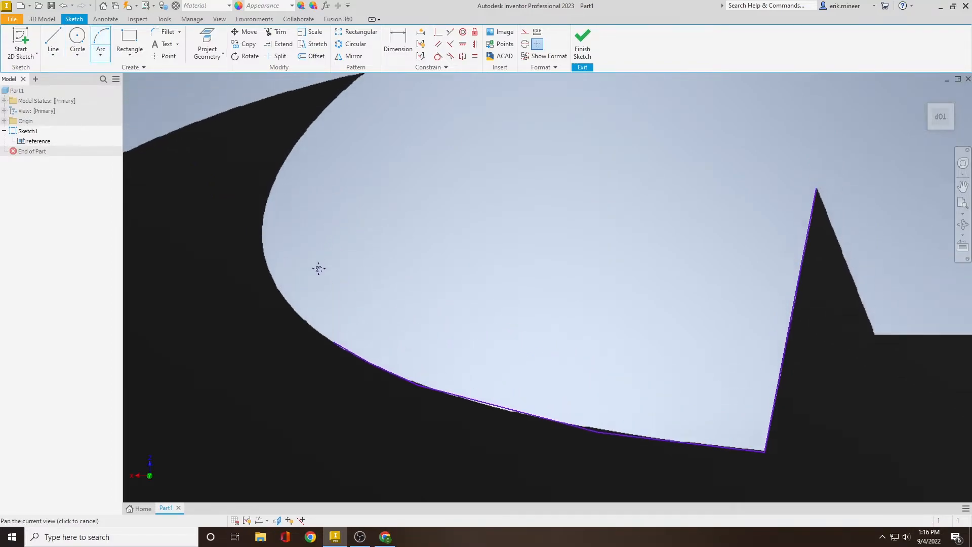
{"action": "left_click", "coordinate": [291, 166]}
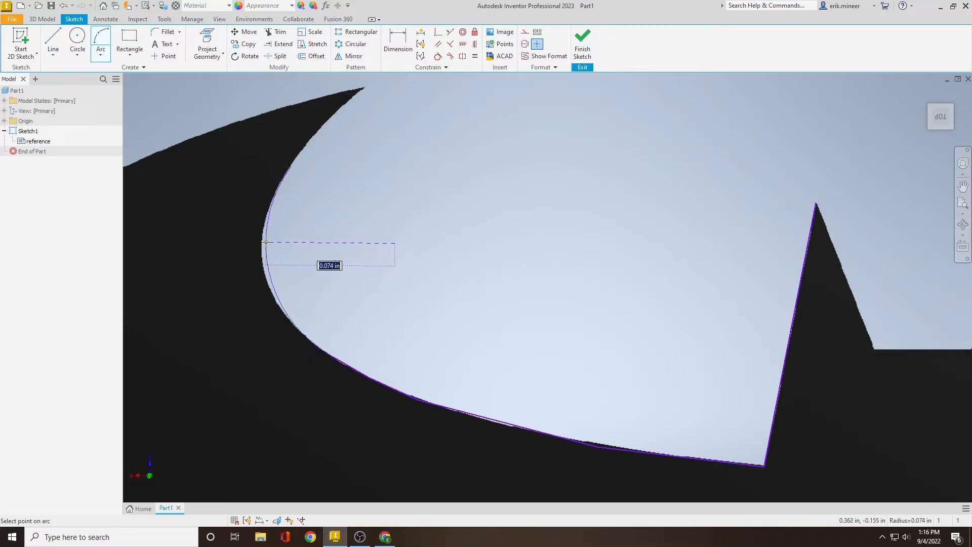
{"action": "left_click", "coordinate": [263, 243]}
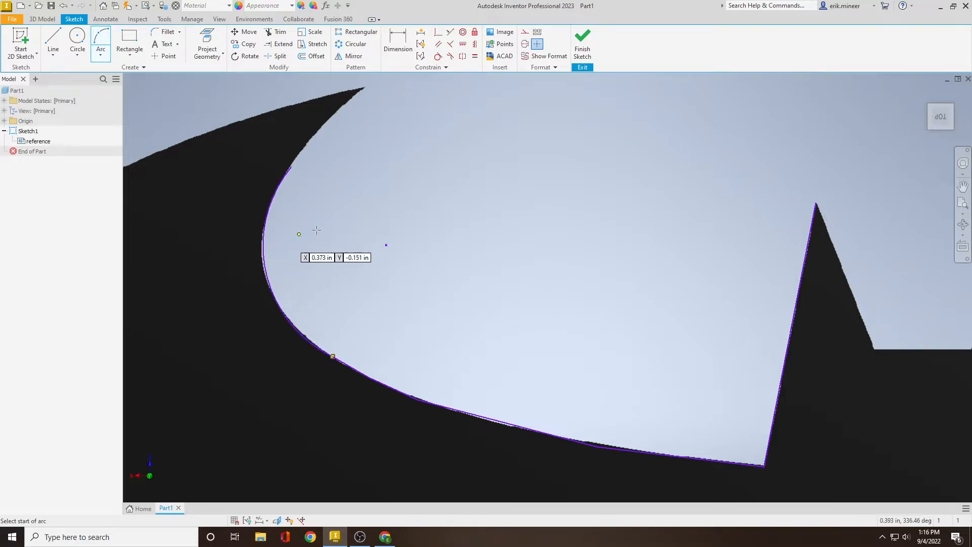
Continue the left wing's outline around its upper tip, down the outer edge and along the start of the underside
{"action": "scroll", "coordinate": [301, 235], "scroll_direction": "up", "scroll_amount": 5}
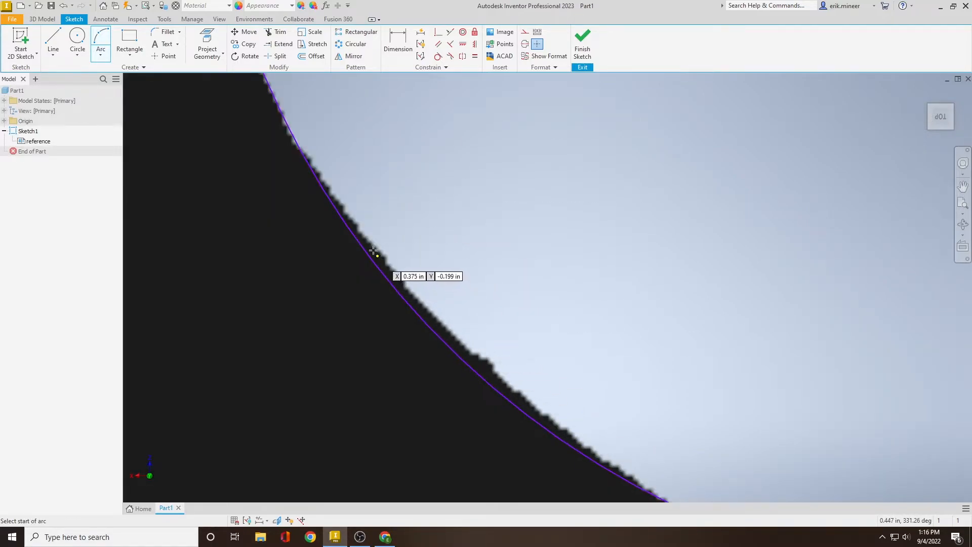
{"action": "middle_click_drag", "start_coordinate": [335, 159], "coordinate": [344, 440]}
{"action": "middle_click_drag", "start_coordinate": [252, 170], "coordinate": [243, 441]}
{"action": "middle_click_drag", "start_coordinate": [240, 162], "coordinate": [233, 408]}
{"action": "middle_click_drag", "start_coordinate": [274, 167], "coordinate": [238, 326]}
{"action": "middle_click_drag", "start_coordinate": [362, 180], "coordinate": [322, 266]}
{"action": "scroll", "coordinate": [312, 206], "scroll_direction": "down", "scroll_amount": 5}
{"action": "scroll", "coordinate": [385, 200], "scroll_direction": "up", "scroll_amount": 5}
{"action": "left_click", "coordinate": [342, 228]}
{"action": "middle_click_drag", "start_coordinate": [400, 193], "coordinate": [341, 419]}
{"action": "left_click", "coordinate": [530, 191]}
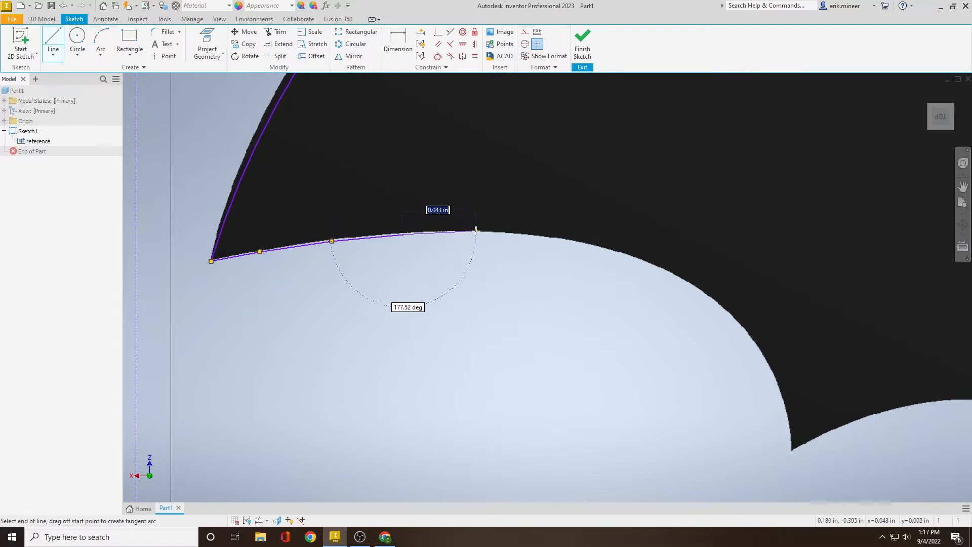
{"action": "left_click", "coordinate": [403, 235]}
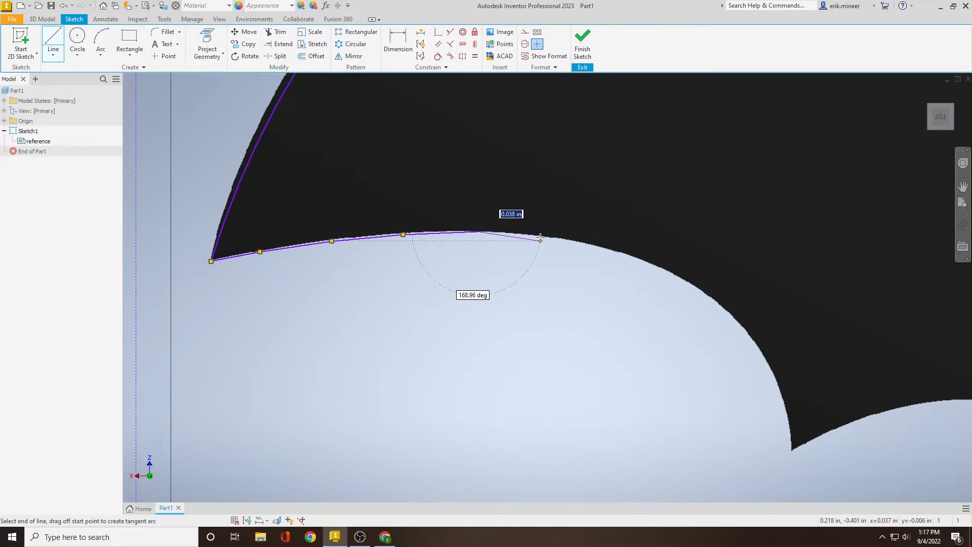
Try grid snapping for the line segments on the left wing's underside and turn it off again
{"action": "left_click", "coordinate": [235, 521]}
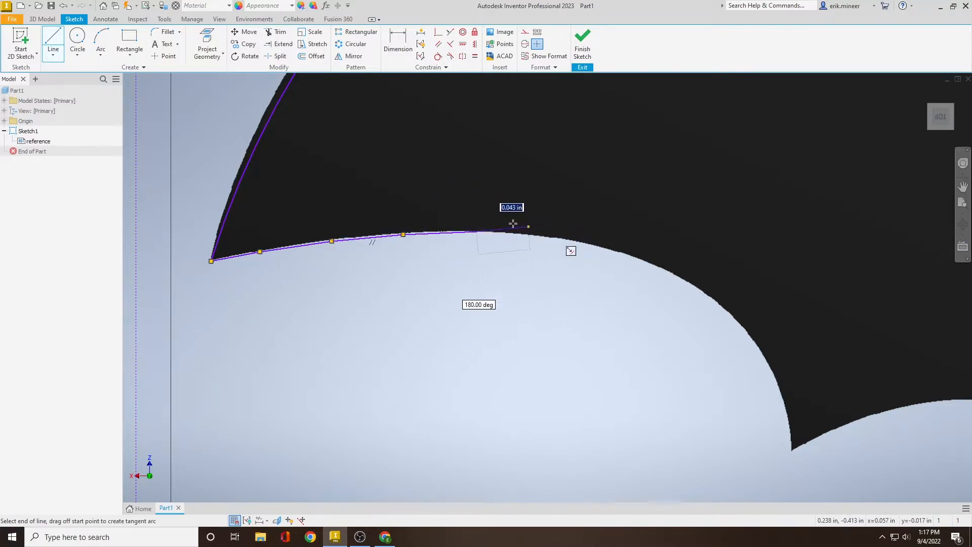
{"action": "scroll", "coordinate": [600, 240], "scroll_direction": "down", "scroll_amount": 3}
{"action": "middle_click_drag", "start_coordinate": [625, 255], "coordinate": [496, 257]}
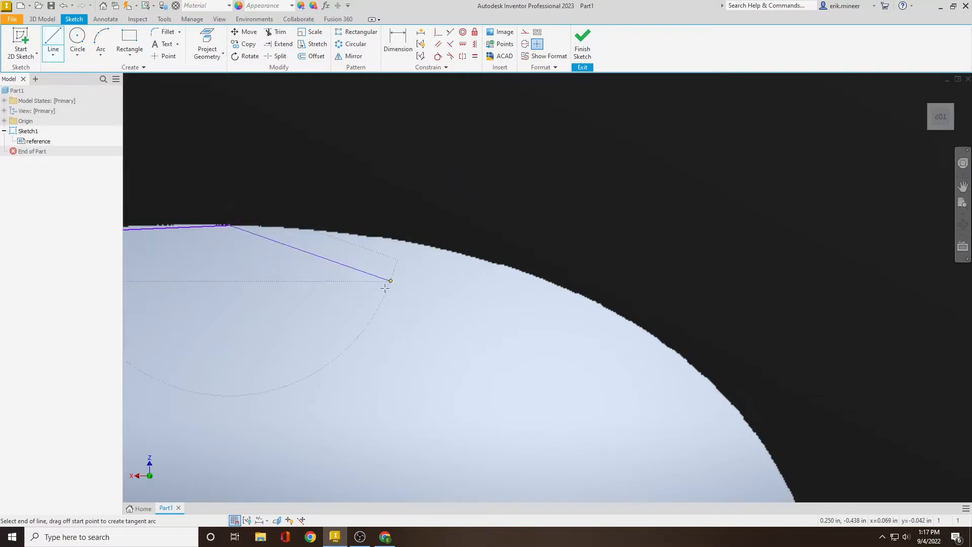
{"action": "left_click", "coordinate": [229, 226]}
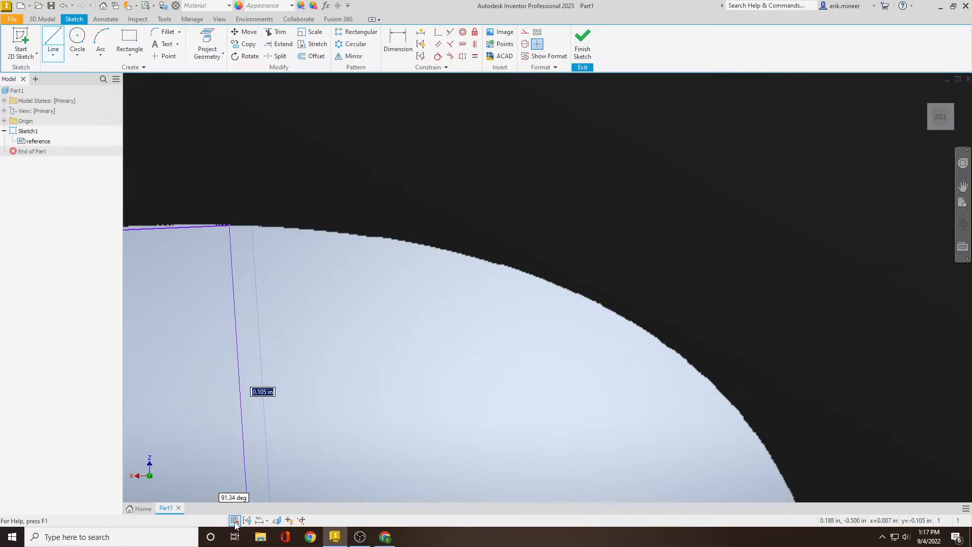
Trace the rest of the left wing's underside scallop with short connected lines down to its lower cusp
{"action": "left_click", "coordinate": [332, 231]}
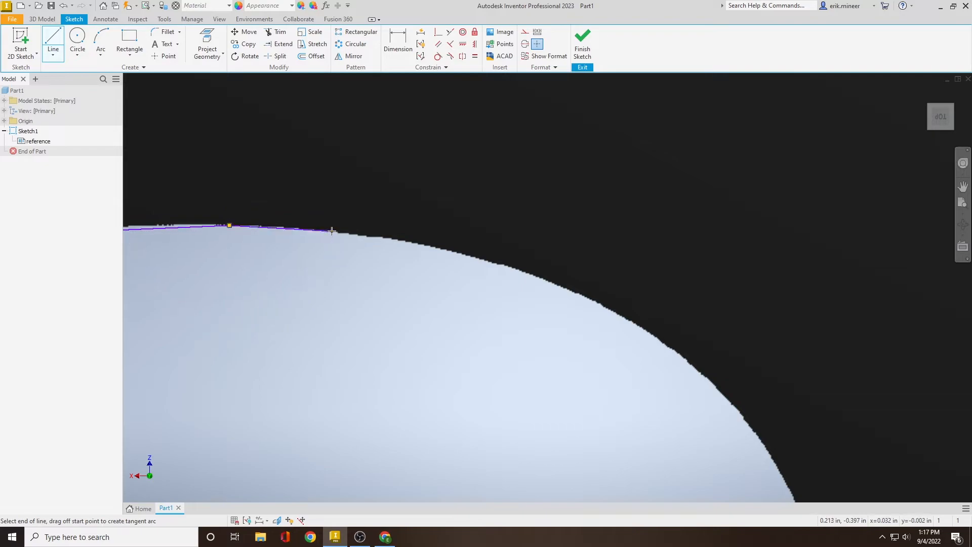
{"action": "left_click", "coordinate": [499, 263]}
{"action": "left_click", "coordinate": [582, 295]}
{"action": "middle_click_drag", "start_coordinate": [582, 294], "coordinate": [441, 158]}
{"action": "left_click", "coordinate": [516, 204]}
{"action": "left_click", "coordinate": [587, 262]}
{"action": "left_click", "coordinate": [639, 337]}
{"action": "middle_click_drag", "start_coordinate": [640, 336], "coordinate": [527, 200]}
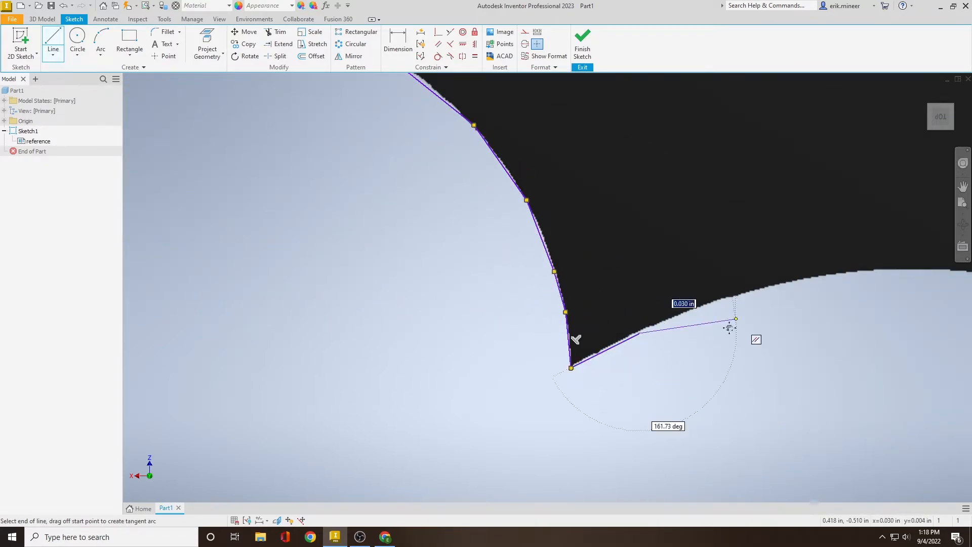
Trace short connected lines from the left wing's lower cusp up and over the crest of the second scallop
{"action": "left_click", "coordinate": [728, 299]}
{"action": "middle_click_drag", "start_coordinate": [728, 299], "coordinate": [417, 361]}
{"action": "left_click", "coordinate": [486, 341]}
{"action": "left_click", "coordinate": [554, 334]}
{"action": "left_click", "coordinate": [626, 335]}
{"action": "middle_click_drag", "start_coordinate": [626, 334], "coordinate": [306, 284]}
{"action": "left_click", "coordinate": [389, 291]}
{"action": "middle_click_drag", "start_coordinate": [517, 327], "coordinate": [309, 247]}
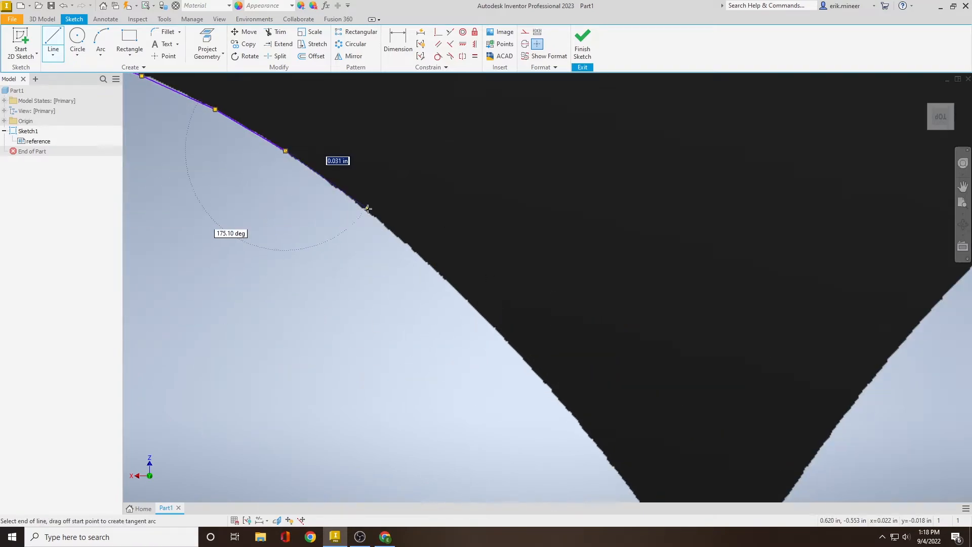
Continue the connected lines down the second scallop's slope to the logo's bottom point
{"action": "left_click", "coordinate": [356, 206]}
{"action": "left_click", "coordinate": [448, 281]}
{"action": "middle_click_drag", "start_coordinate": [448, 281], "coordinate": [374, 152]}
{"action": "left_click", "coordinate": [450, 228]}
{"action": "left_click", "coordinate": [519, 321]}
{"action": "middle_click_drag", "start_coordinate": [519, 320], "coordinate": [395, 173]}
{"action": "left_click", "coordinate": [473, 271]}
{"action": "left_click", "coordinate": [512, 335]}
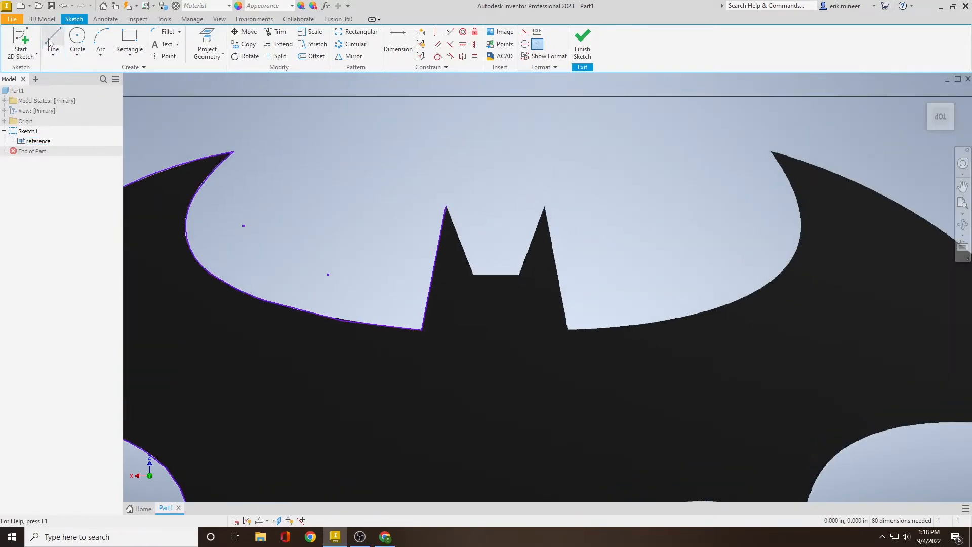
Draw lines down the left ear's inner edge and along the head's flat top to its middle
{"action": "left_click", "coordinate": [52, 40]}
{"action": "scroll", "coordinate": [421, 143], "scroll_direction": "up", "scroll_amount": 3}
{"action": "left_click", "coordinate": [469, 263]}
{"action": "left_click", "coordinate": [519, 393]}
{"action": "scroll", "coordinate": [558, 391], "scroll_direction": "up", "scroll_amount": 9}
{"action": "left_click", "coordinate": [694, 420]}
{"action": "key", "text": "Escape"}
{"action": "scroll", "coordinate": [565, 227], "scroll_direction": "down", "scroll_amount": 12}
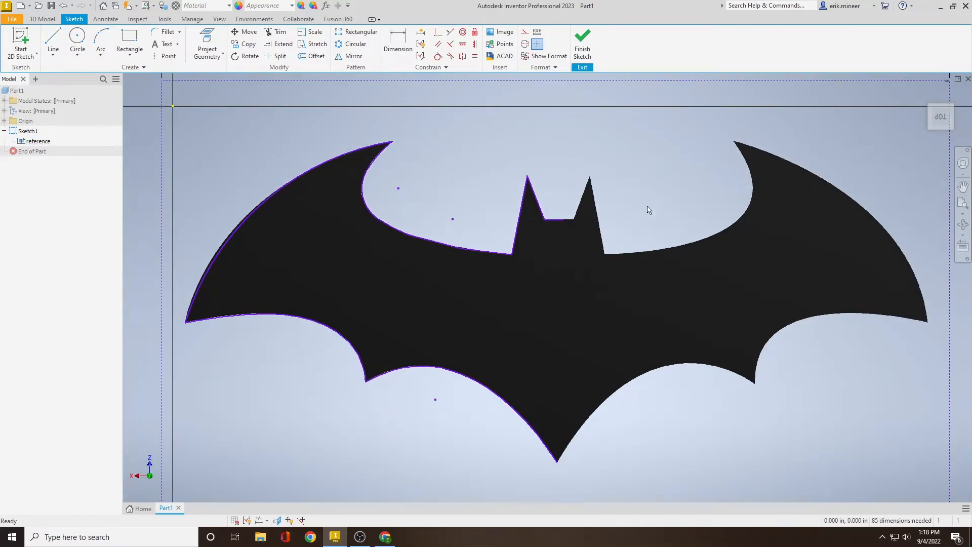
{"action": "mouse_move", "coordinate": [566, 283]}
{"action": "middle_mouse_down"}
{"action": "mouse_move", "coordinate": [555, 283]}
{"action": "mouse_move", "coordinate": [544, 258]}
{"action": "mouse_move", "coordinate": [580, 258]}
{"action": "middle_mouse_up"}
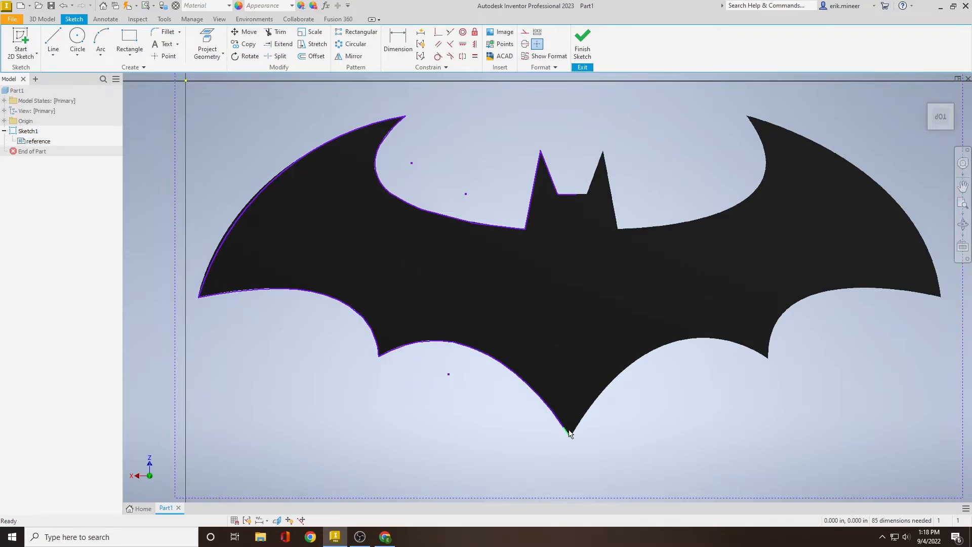
{"action": "mouse_move", "coordinate": [594, 297]}
{"action": "middle_mouse_down"}
{"action": "mouse_move", "coordinate": [499, 281]}
{"action": "mouse_move", "coordinate": [509, 320]}
{"action": "middle_mouse_up"}
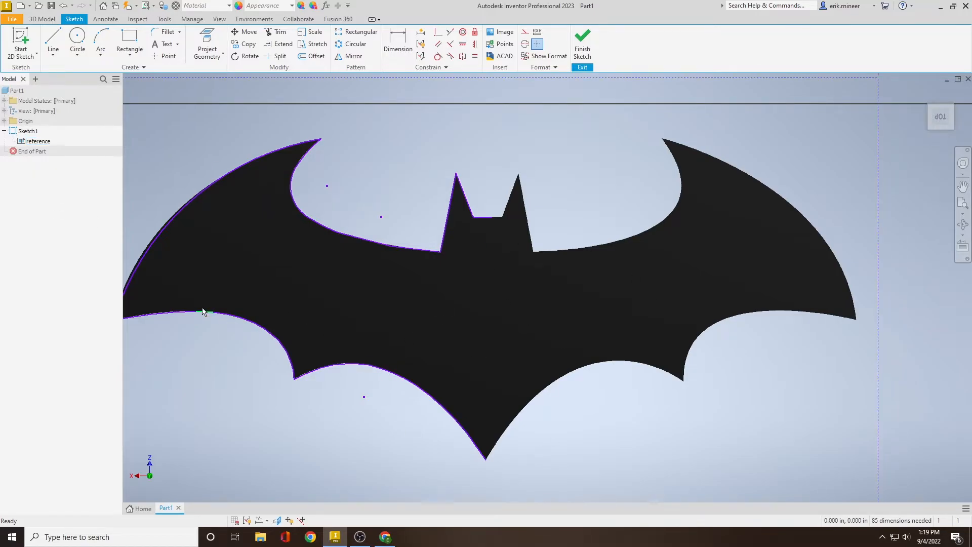
{"action": "mouse_move", "coordinate": [522, 307]}
{"action": "middle_mouse_down"}
{"action": "mouse_move", "coordinate": [485, 278]}
{"action": "mouse_move", "coordinate": [497, 294]}
{"action": "middle_mouse_up"}
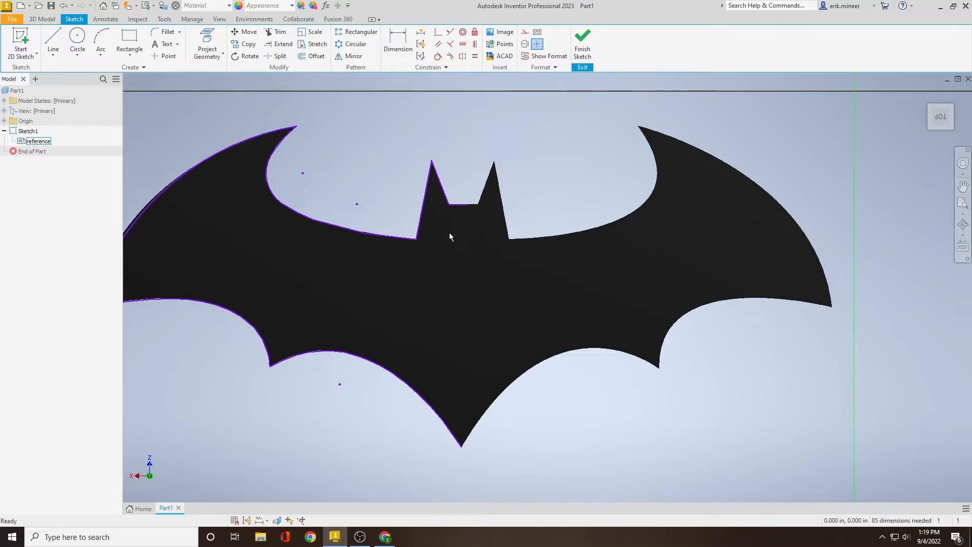
{"action": "mouse_move", "coordinate": [448, 271]}
{"action": "middle_mouse_down"}
{"action": "mouse_move", "coordinate": [517, 269]}
{"action": "mouse_move", "coordinate": [460, 276]}
{"action": "mouse_move", "coordinate": [475, 284]}
{"action": "mouse_move", "coordinate": [458, 285]}
{"action": "middle_mouse_up"}
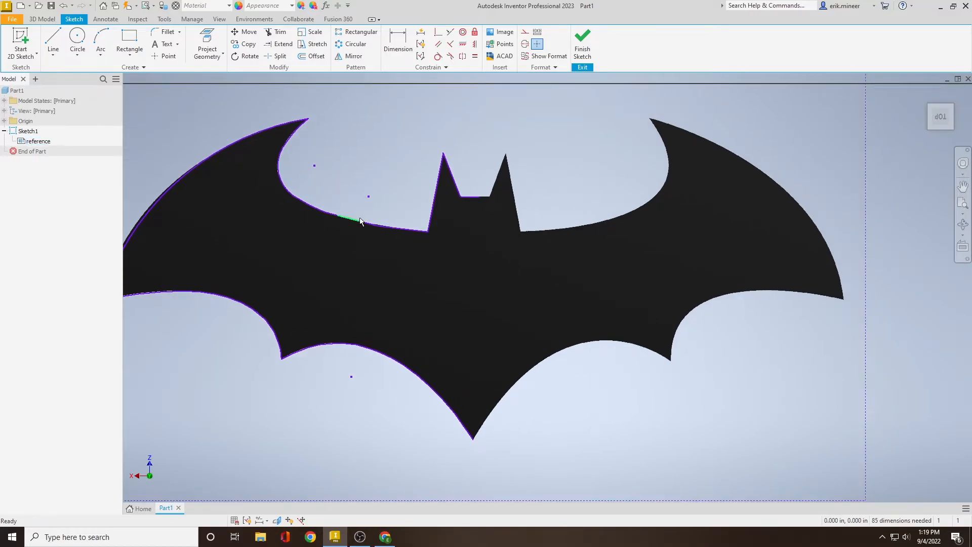
Draw a vertical centre line about 0.46 in long from the logo's bottom point to the head's flat top
{"action": "left_click", "coordinate": [53, 40]}
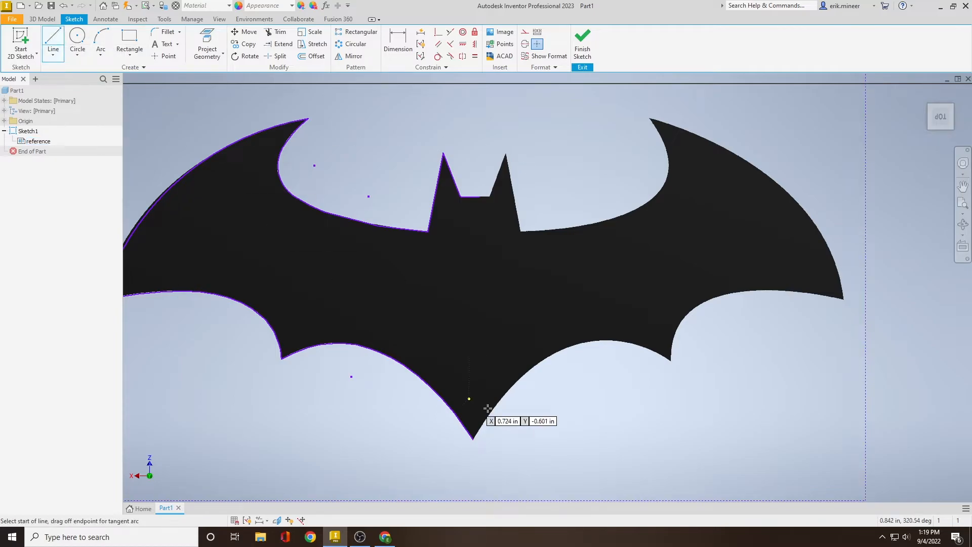
{"action": "left_click", "coordinate": [474, 438]}
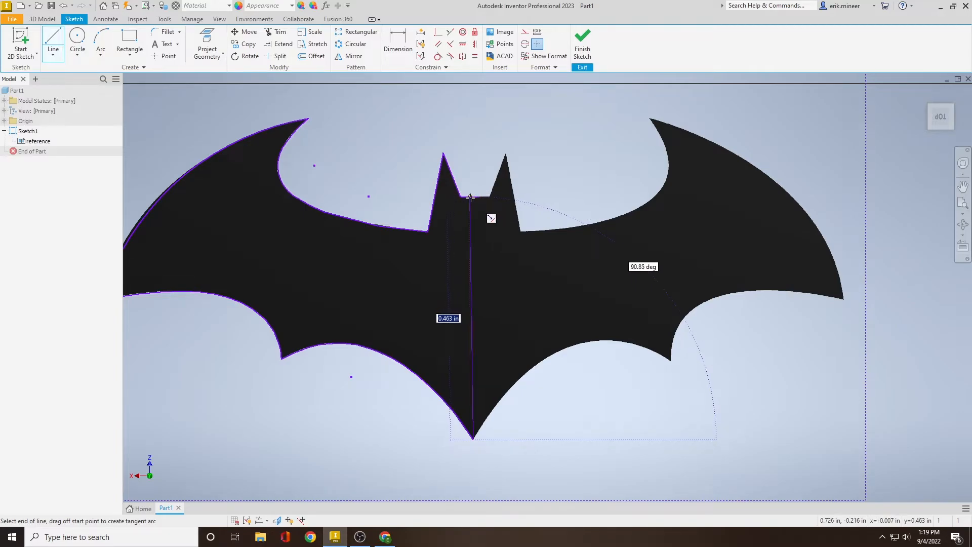
{"action": "double_click", "coordinate": [472, 198]}
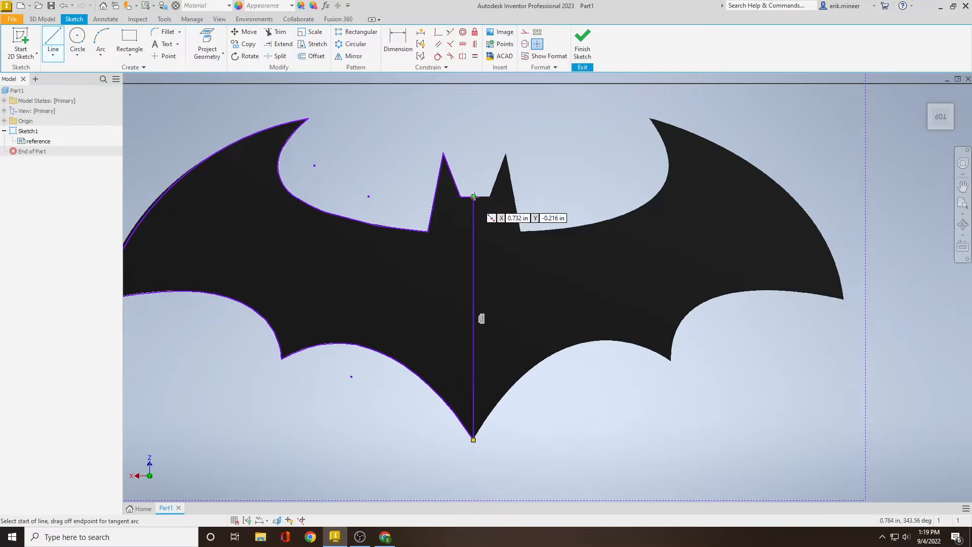
{"action": "left_click", "coordinate": [473, 197]}
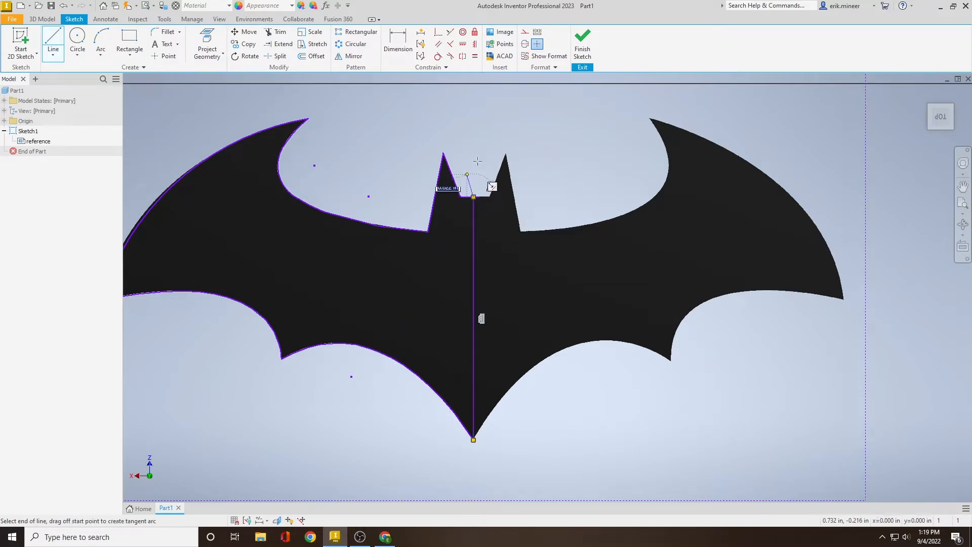
Draw a vertical line continuing the centre line from the head's flat top up to the horizontal axis, then end the line command
{"action": "left_click", "coordinate": [473, 81]}
{"action": "key", "text": "Escape"}
{"action": "left_click", "coordinate": [475, 256]}
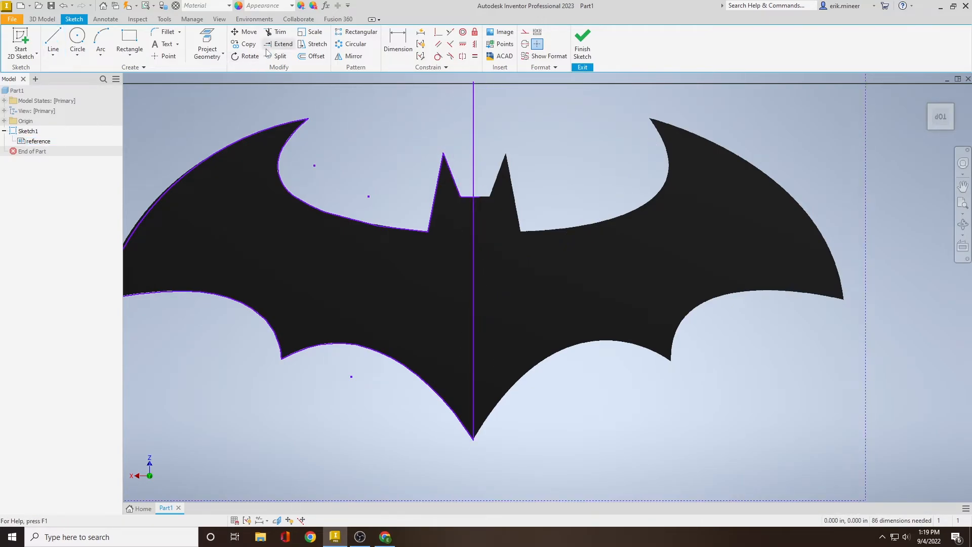
Mirror the traced left half of the bat outline about the vertical centre line
{"action": "left_click", "coordinate": [349, 56]}
{"action": "scroll", "coordinate": [325, 141], "scroll_direction": "down", "scroll_amount": 2}
{"action": "middle_click_drag", "start_coordinate": [225, 158], "coordinate": [233, 198]}
{"action": "left_click_drag", "start_coordinate": [191, 158], "coordinate": [419, 391]}
{"action": "scroll", "coordinate": [421, 223], "scroll_direction": "down", "scroll_amount": 2}
{"action": "scroll", "coordinate": [413, 212], "scroll_direction": "up", "scroll_amount": 5}
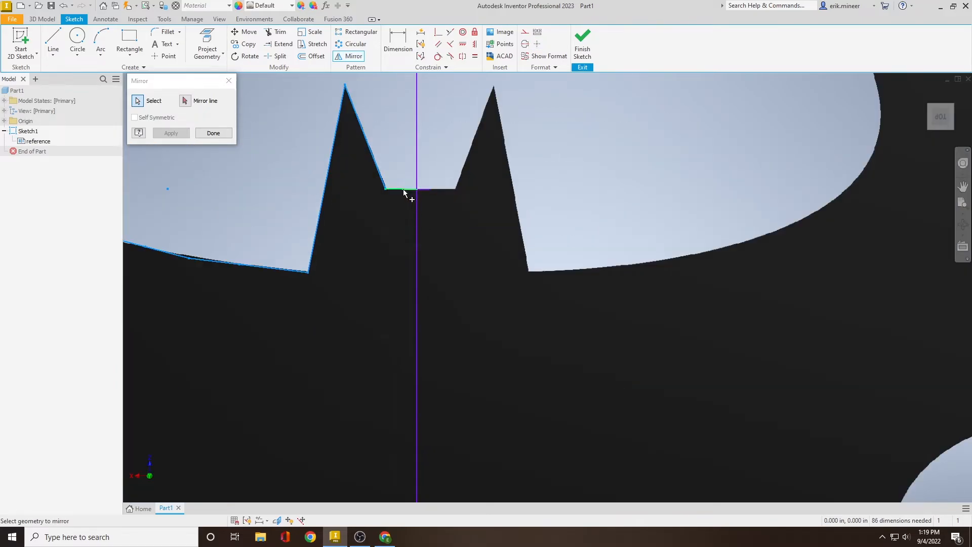
{"action": "left_click", "coordinate": [184, 101]}
{"action": "scroll", "coordinate": [475, 252], "scroll_direction": "down", "scroll_amount": 2}
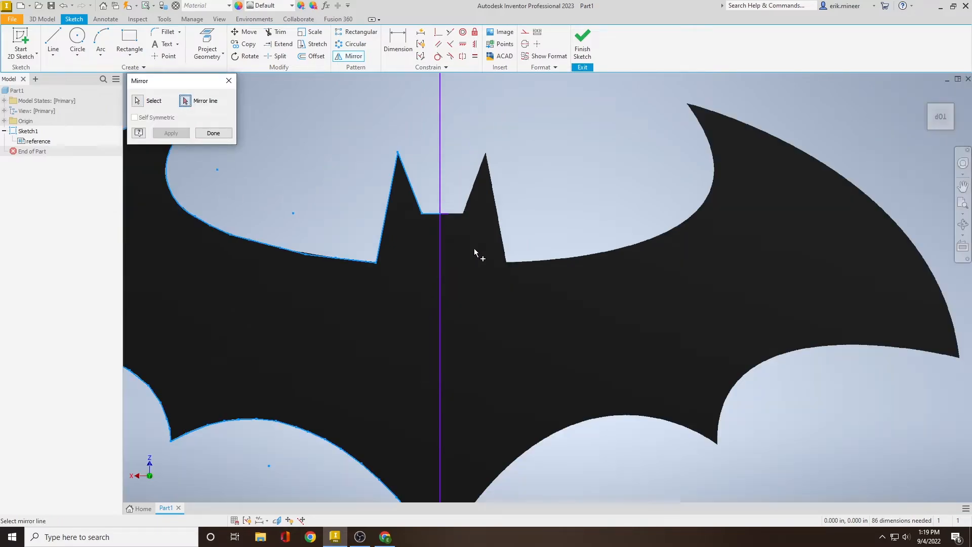
{"action": "left_click", "coordinate": [440, 237]}
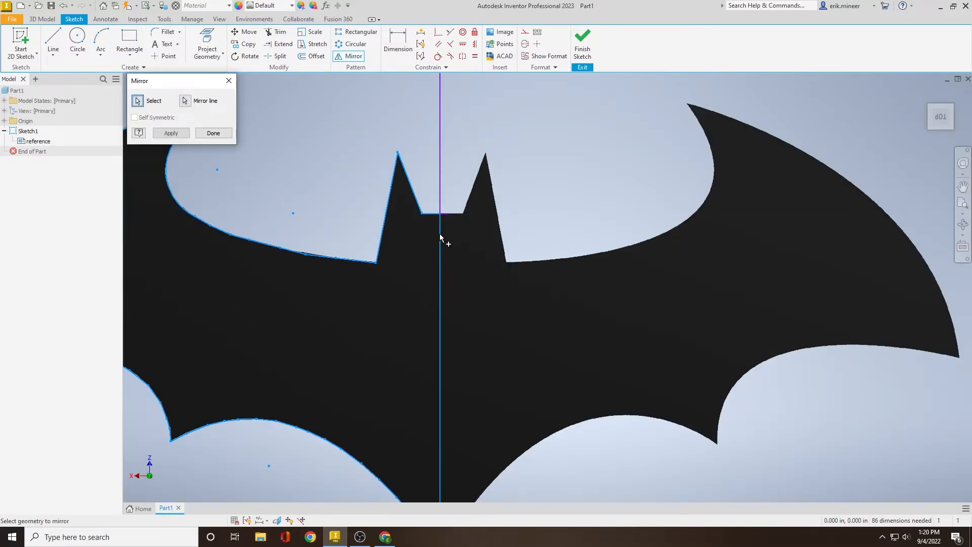
{"action": "left_click", "coordinate": [439, 194]}
{"action": "left_click", "coordinate": [171, 133]}
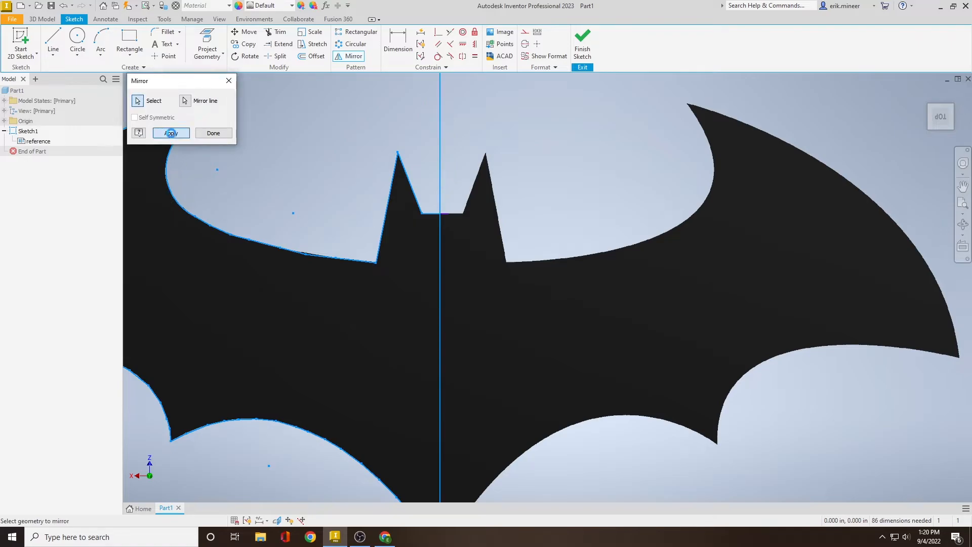
{"action": "mouse_move", "coordinate": [666, 318]}
{"action": "middle_mouse_down"}
{"action": "mouse_move", "coordinate": [658, 243]}
{"action": "mouse_move", "coordinate": [737, 253]}
{"action": "middle_mouse_up"}
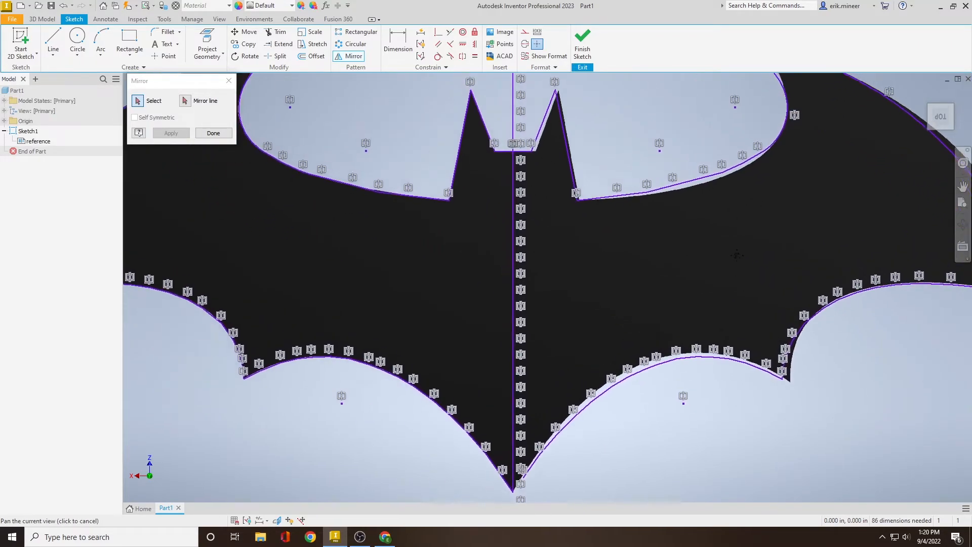
{"action": "scroll", "coordinate": [735, 257], "scroll_direction": "down", "scroll_amount": 3}
{"action": "scroll", "coordinate": [730, 263], "scroll_direction": "up", "scroll_amount": 5}
{"action": "middle_click_drag", "start_coordinate": [679, 292], "coordinate": [583, 328]}
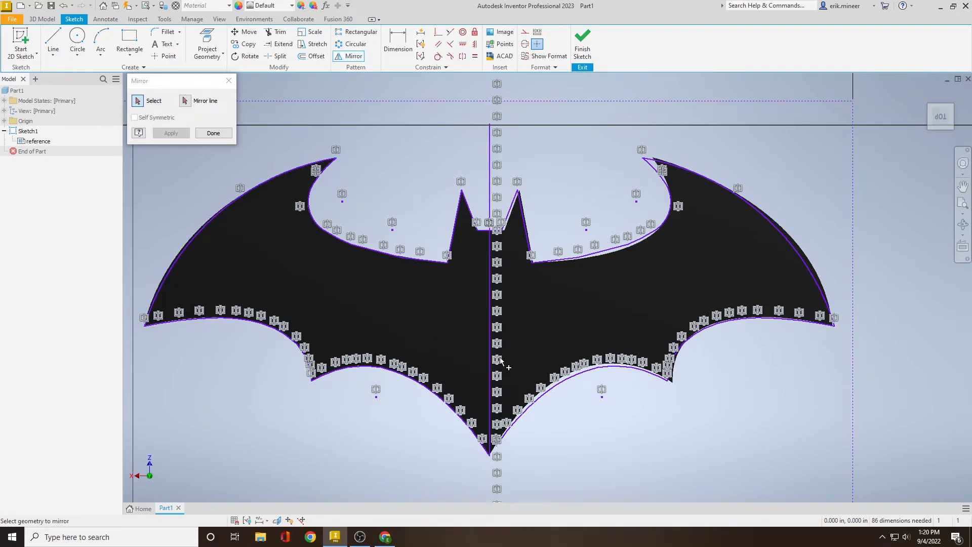
{"action": "middle_click_drag", "start_coordinate": [600, 297], "coordinate": [588, 269]}
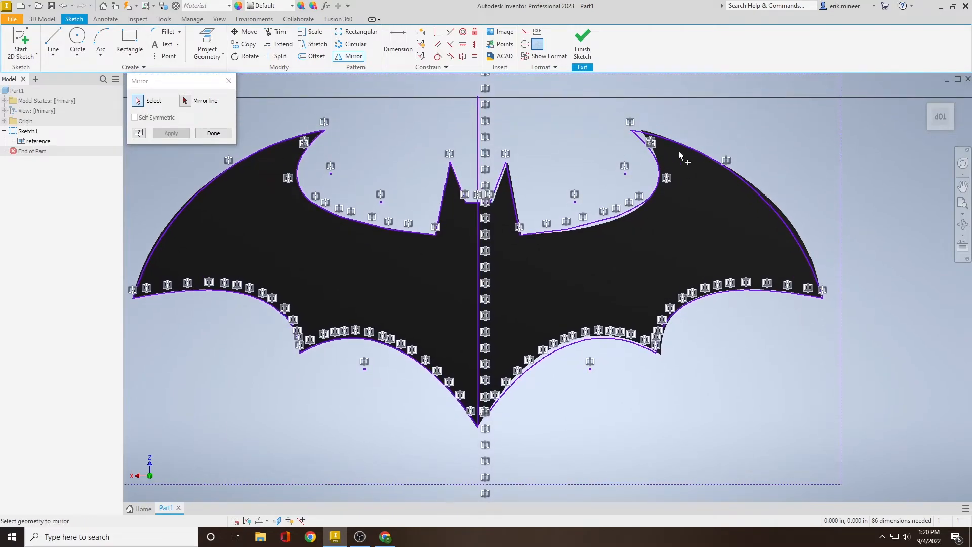
{"action": "middle_click_drag", "start_coordinate": [608, 214], "coordinate": [557, 205]}
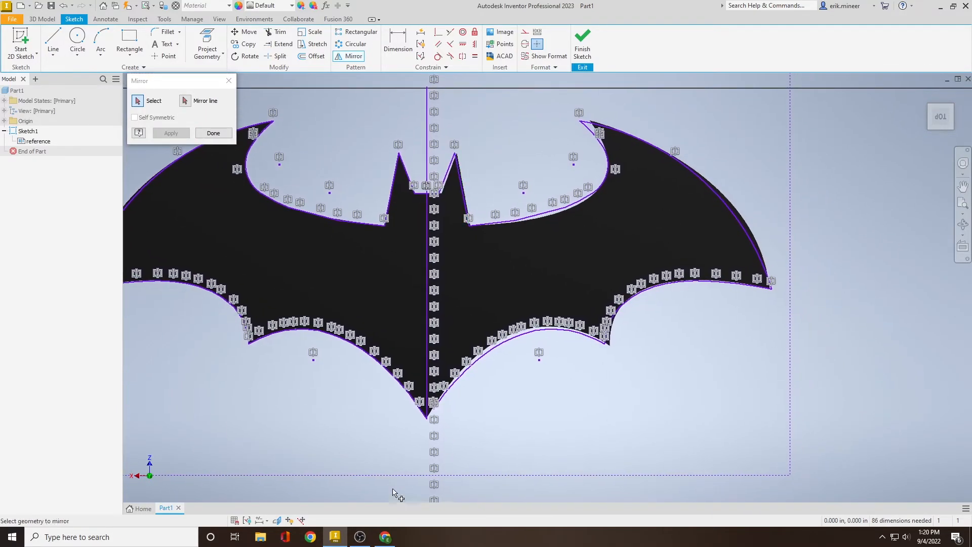
{"action": "left_click", "coordinate": [223, 134]}
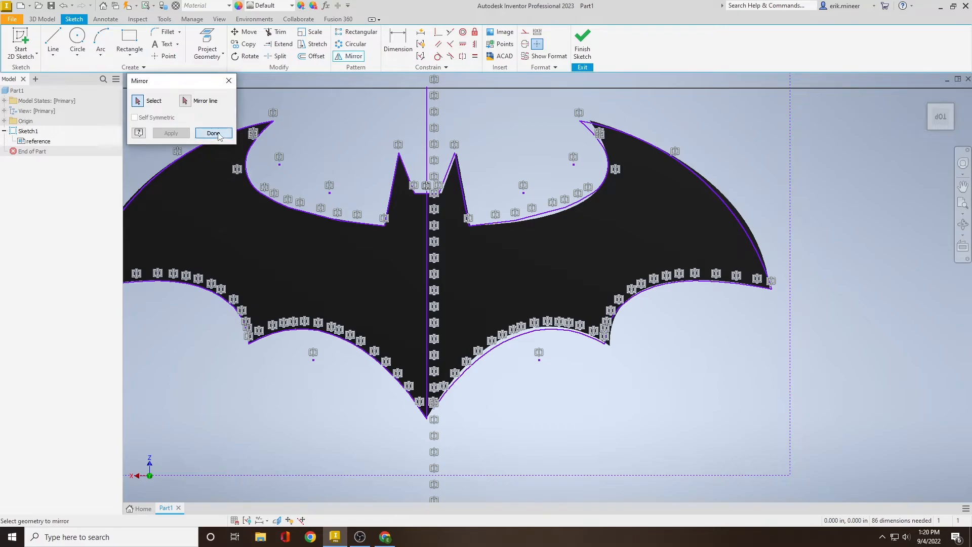
Compare the mirrored outline with the reference image and finish the sketch
{"action": "scroll", "coordinate": [585, 345], "scroll_direction": "down", "scroll_amount": 3}
{"action": "scroll", "coordinate": [585, 345], "scroll_direction": "up", "scroll_amount": 4}
{"action": "scroll", "coordinate": [578, 346], "scroll_direction": "down", "scroll_amount": 3}
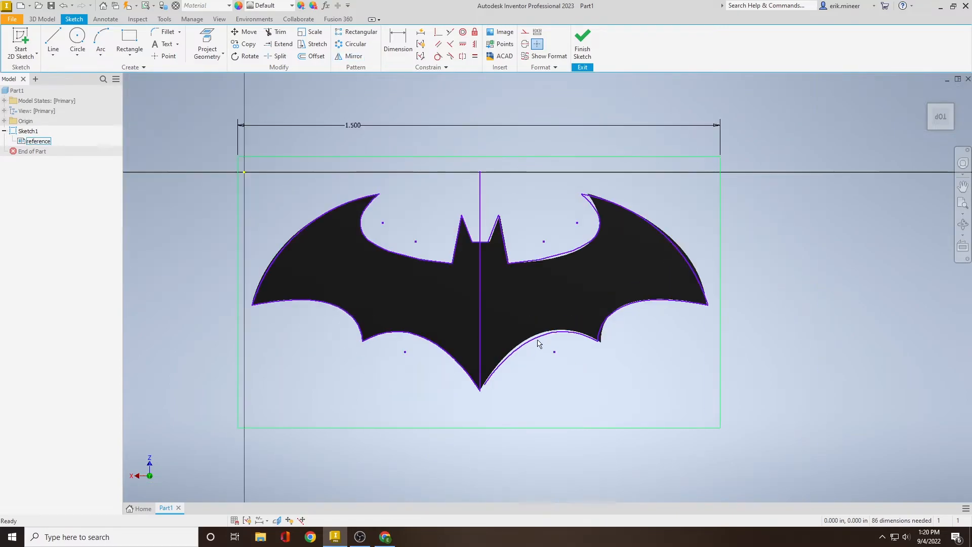
{"action": "left_click", "coordinate": [265, 189]}
{"action": "scroll", "coordinate": [531, 281], "scroll_direction": "up", "scroll_amount": 4}
{"action": "scroll", "coordinate": [530, 283], "scroll_direction": "down", "scroll_amount": 3}
{"action": "key", "text": "Escape"}
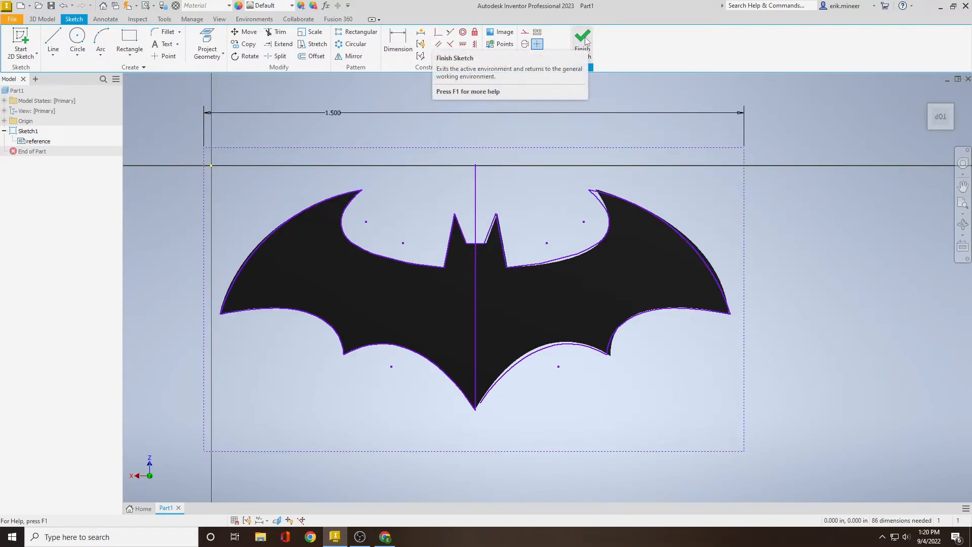
{"action": "left_click", "coordinate": [584, 39]}
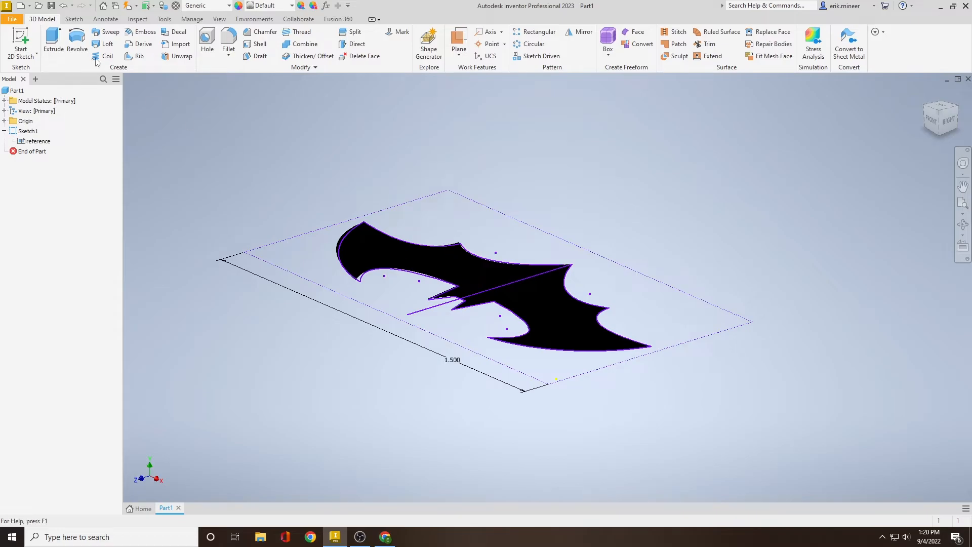
Start an extrusion, examine the mirrored half's outline for openings near the logo's bottom point, and cancel the extrusion
{"action": "left_click", "coordinate": [56, 35]}
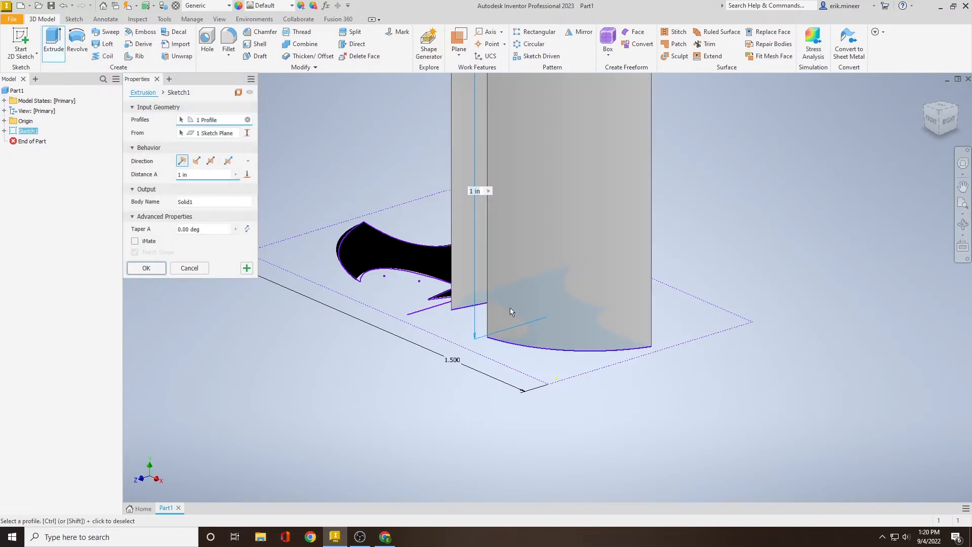
{"action": "middle_click_drag", "start_coordinate": [410, 383], "coordinate": [434, 406]}
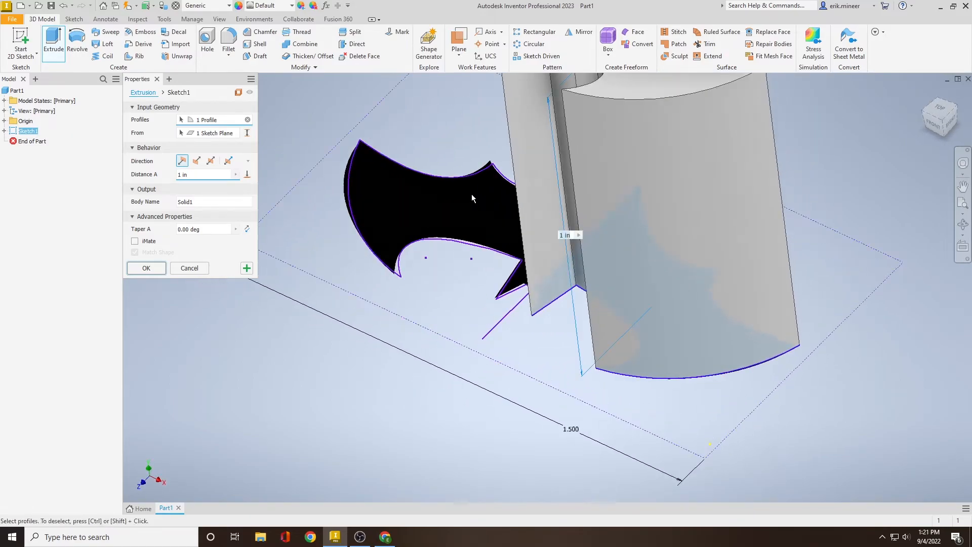
{"action": "middle_click_drag", "start_coordinate": [330, 383], "coordinate": [428, 223], "text": "shift"}
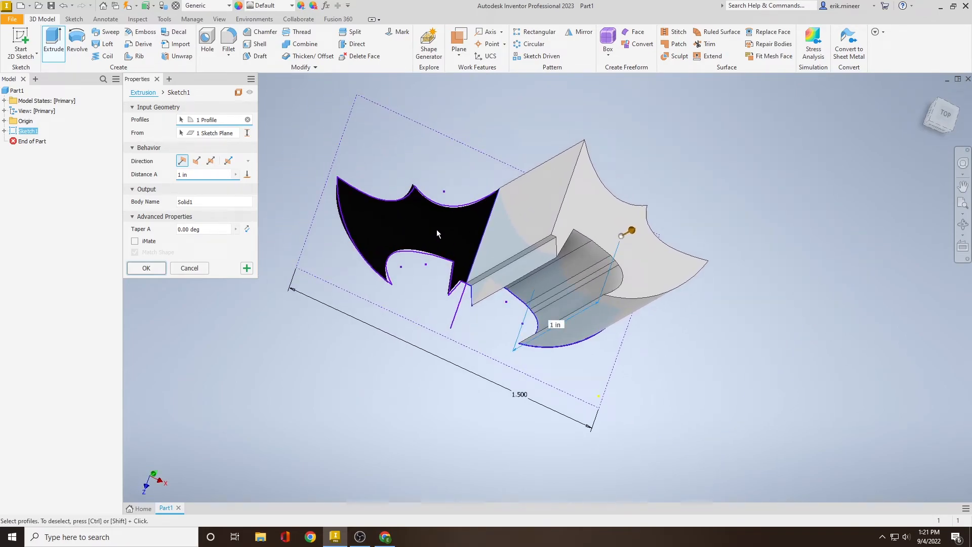
{"action": "scroll", "coordinate": [425, 223], "scroll_direction": "up", "scroll_amount": 5}
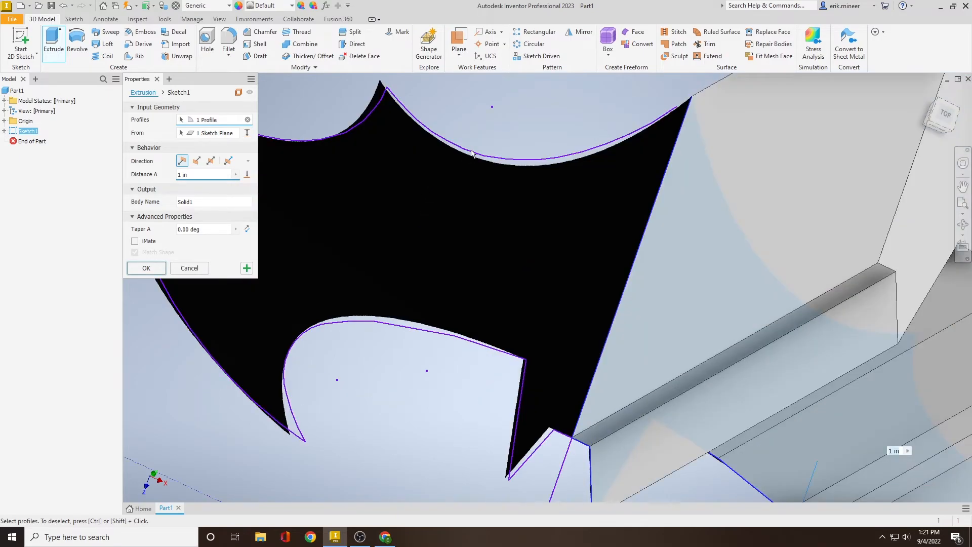
{"action": "scroll", "coordinate": [470, 302], "scroll_direction": "down", "scroll_amount": 3}
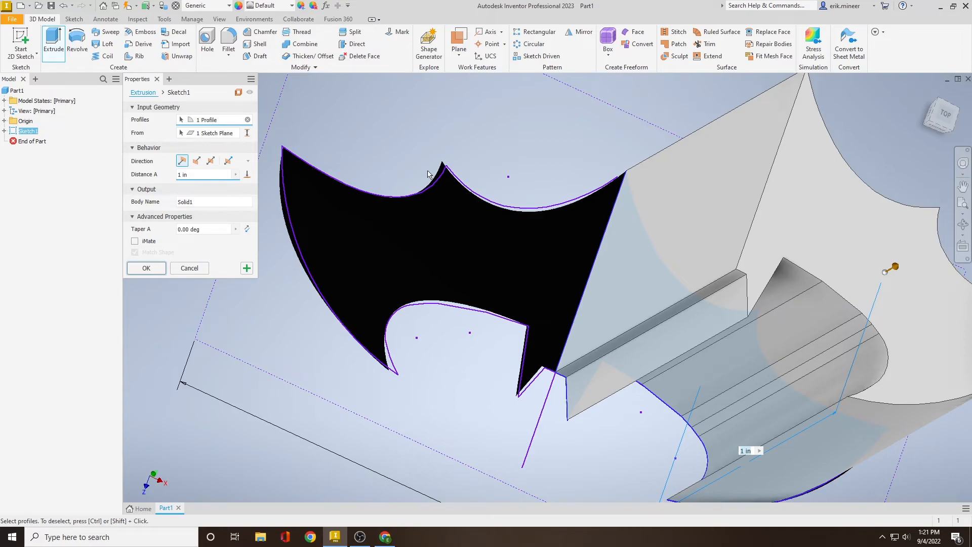
{"action": "scroll", "coordinate": [631, 133], "scroll_direction": "up", "scroll_amount": 5}
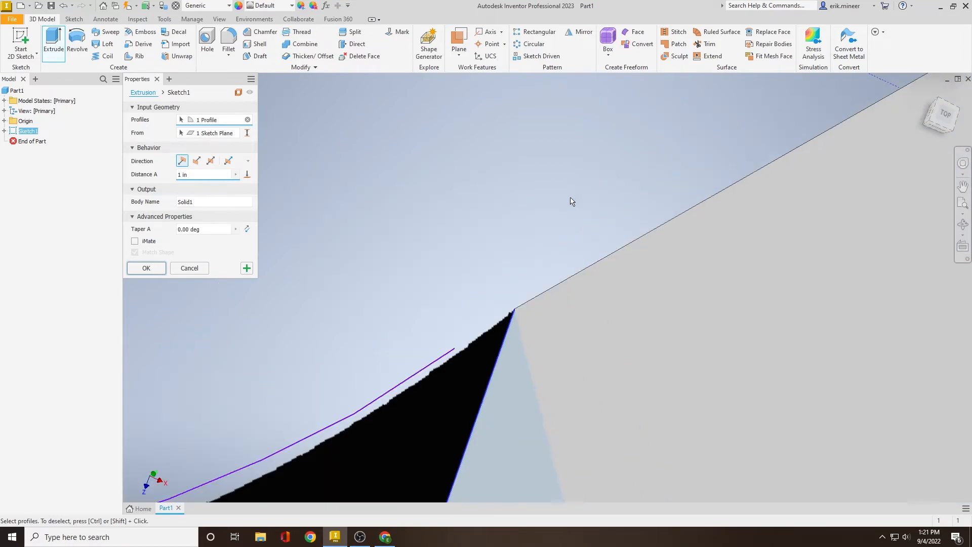
{"action": "middle_click_drag", "start_coordinate": [521, 269], "coordinate": [529, 165]}
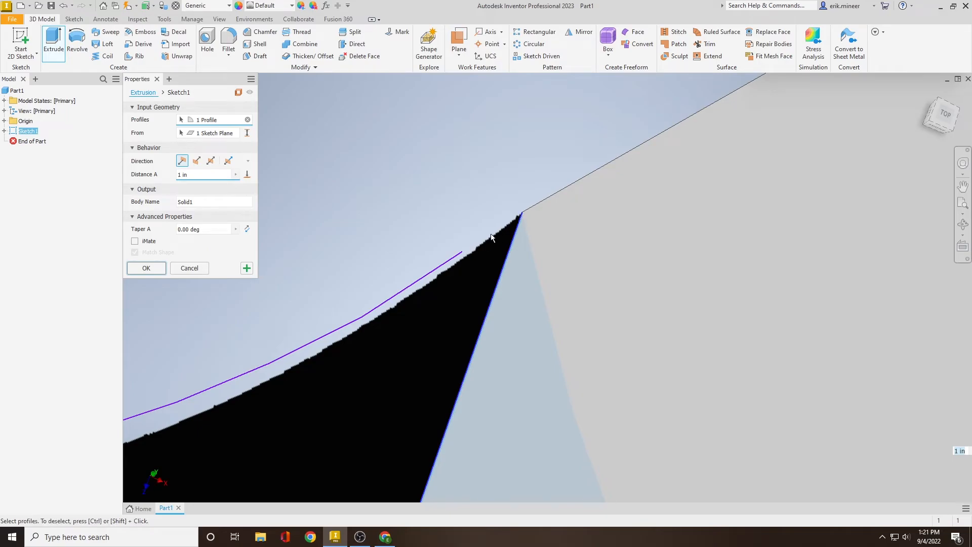
{"action": "scroll", "coordinate": [507, 224], "scroll_direction": "down", "scroll_amount": 10}
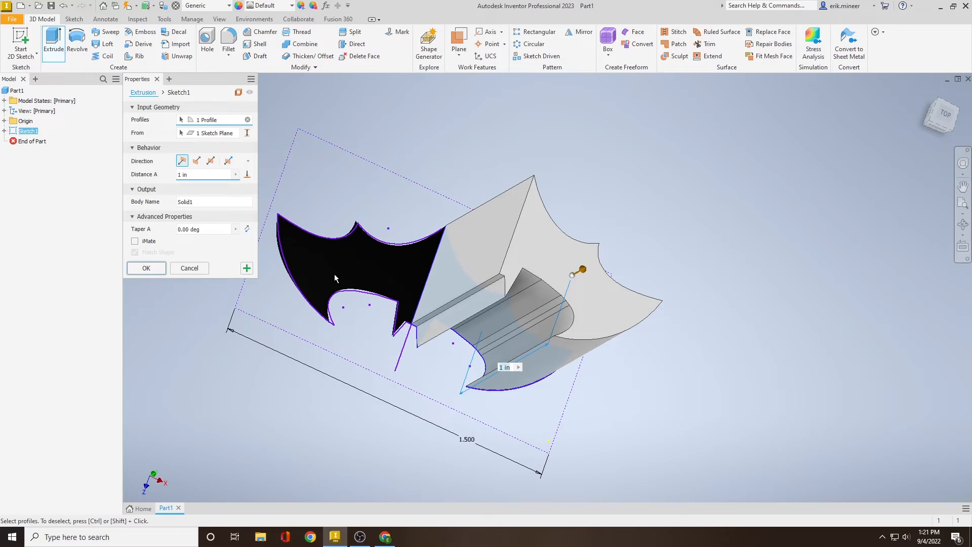
{"action": "mouse_move", "coordinate": [492, 280]}
{"action": "middle_mouse_down"}
{"action": "mouse_move", "coordinate": [400, 282]}
{"action": "mouse_move", "coordinate": [372, 269]}
{"action": "middle_mouse_up"}
{"action": "middle_click_drag", "start_coordinate": [372, 340], "coordinate": [352, 325], "text": "shift"}
{"action": "middle_click_drag", "start_coordinate": [280, 189], "coordinate": [322, 318]}
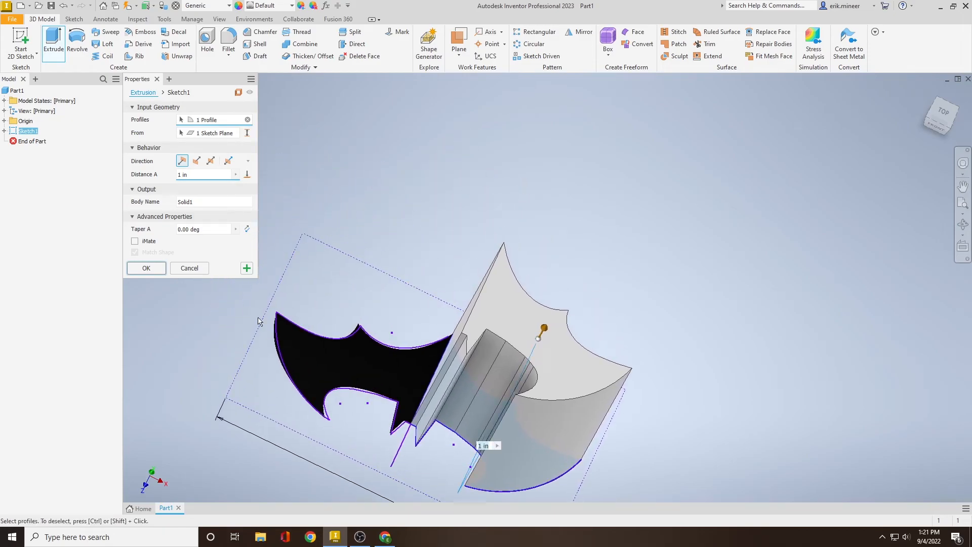
{"action": "left_click", "coordinate": [190, 268]}
Reopen the sketch, close the mirrored outline with a line about 0.02 in long to the logo's bottom point, and finish the sketch
{"action": "scroll", "coordinate": [470, 328], "scroll_direction": "up", "scroll_amount": 6}
{"action": "middle_click_drag", "start_coordinate": [467, 317], "coordinate": [608, 122]}
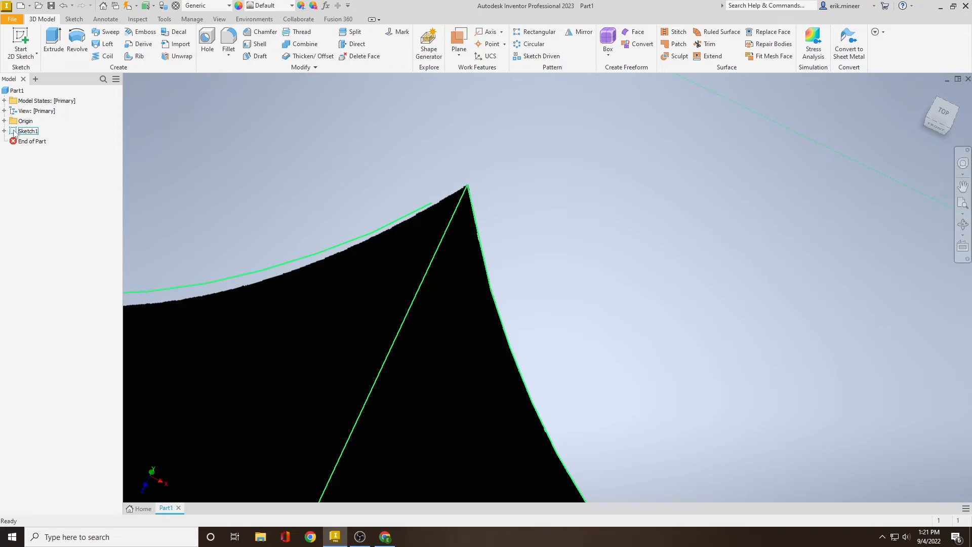
{"action": "double_click", "coordinate": [15, 132]}
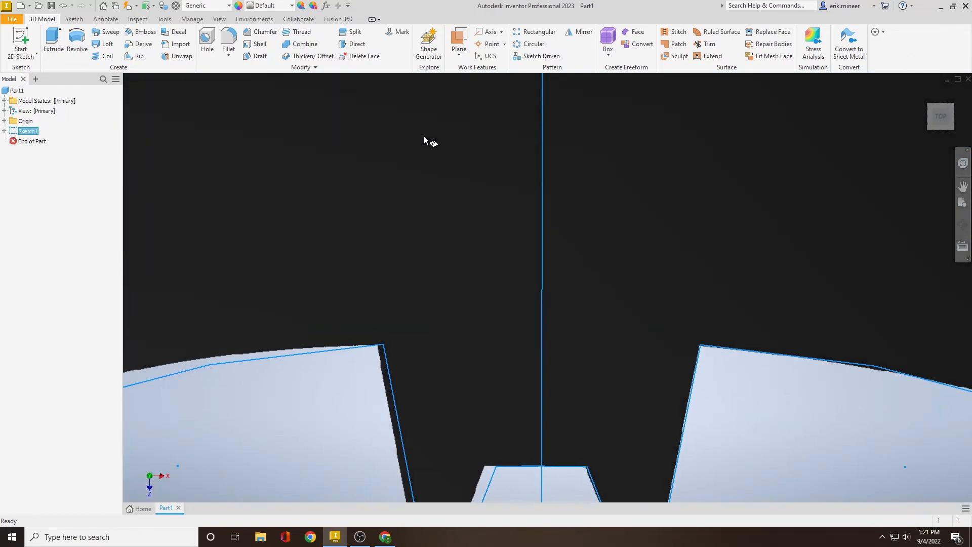
{"action": "middle_click_drag", "start_coordinate": [457, 255], "coordinate": [445, 453]}
{"action": "scroll", "coordinate": [421, 169], "scroll_direction": "up", "scroll_amount": 6}
{"action": "middle_click_drag", "start_coordinate": [462, 199], "coordinate": [344, 157]}
{"action": "left_click", "coordinate": [53, 40]}
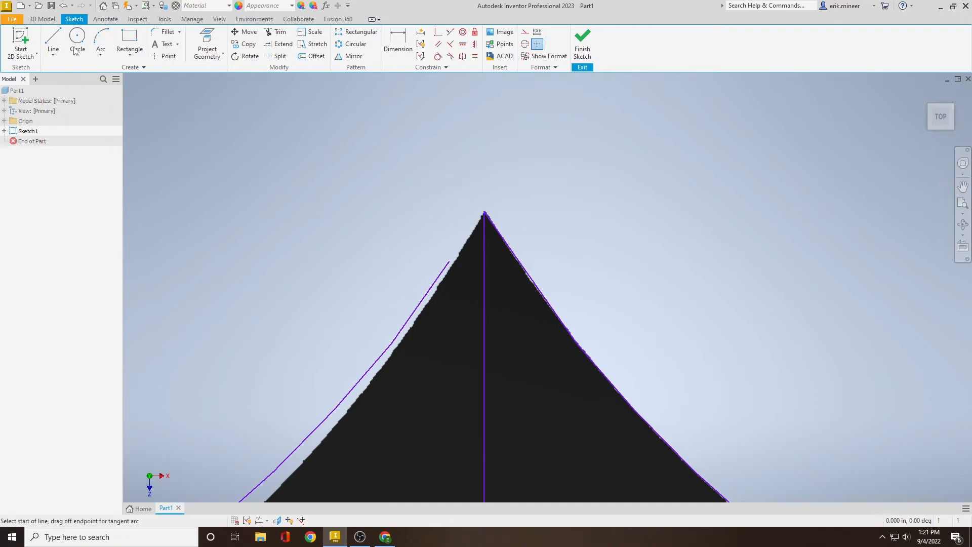
{"action": "left_click", "coordinate": [452, 261]}
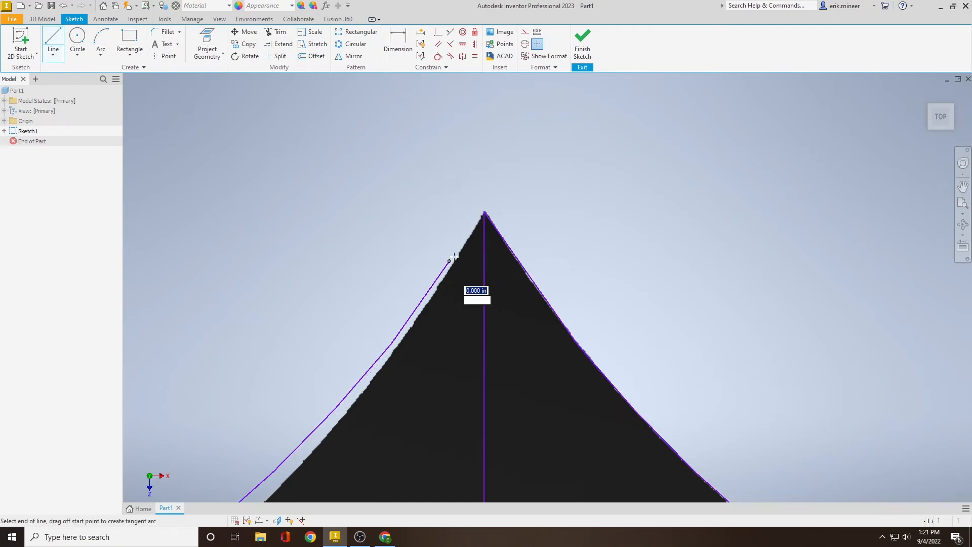
{"action": "left_click", "coordinate": [485, 214]}
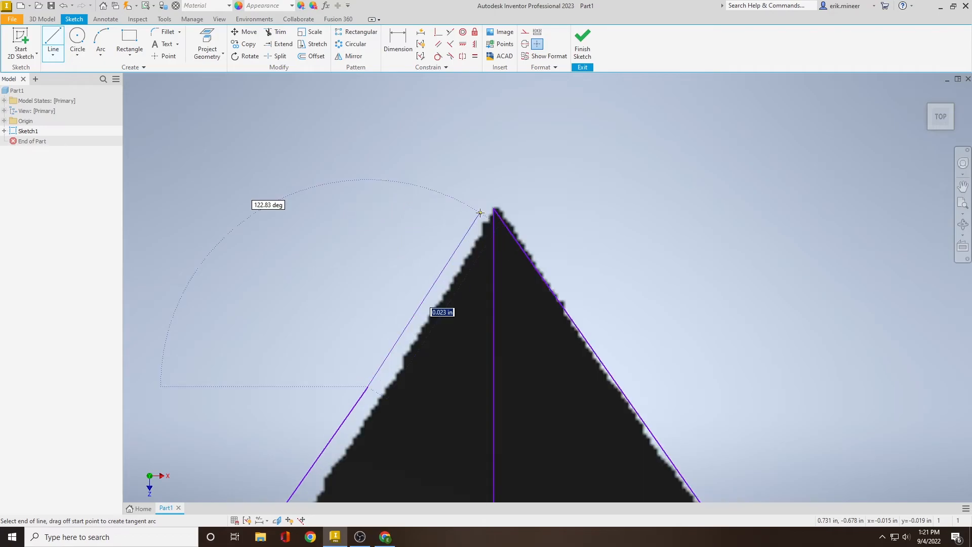
{"action": "scroll", "coordinate": [537, 217], "scroll_direction": "up", "scroll_amount": 3}
{"action": "scroll", "coordinate": [525, 191], "scroll_direction": "down", "scroll_amount": 5}
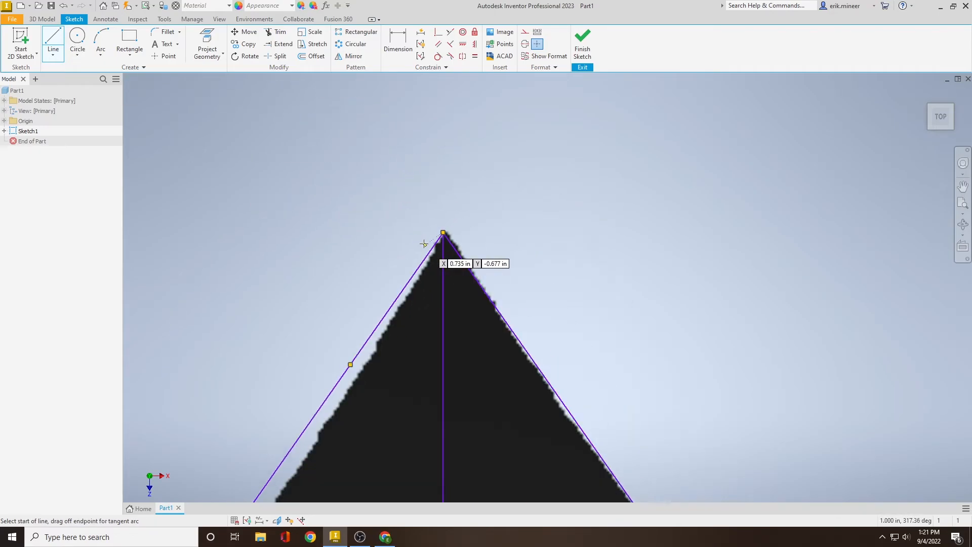
{"action": "left_click", "coordinate": [581, 43]}
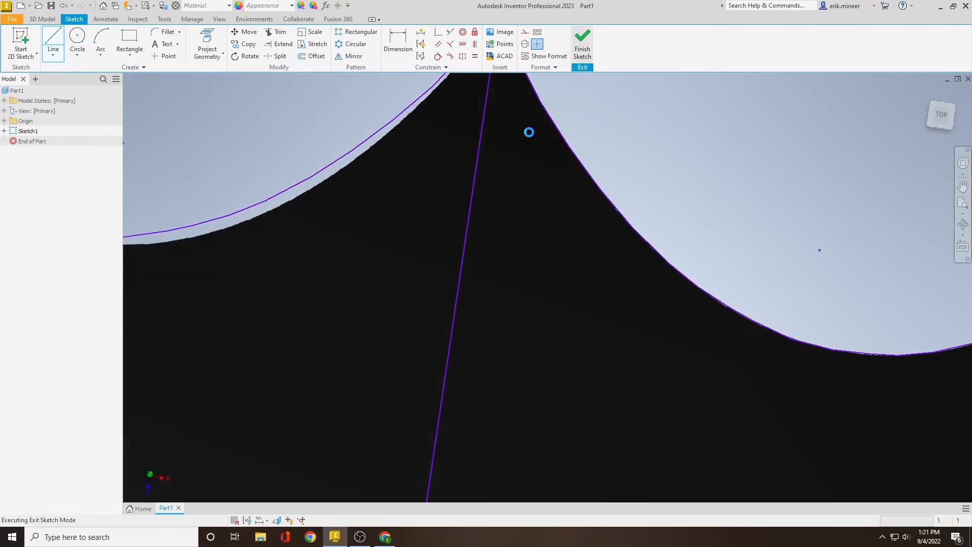
Start an extrusion using both halves of the bat outline as profiles
{"action": "key", "text": "e"}
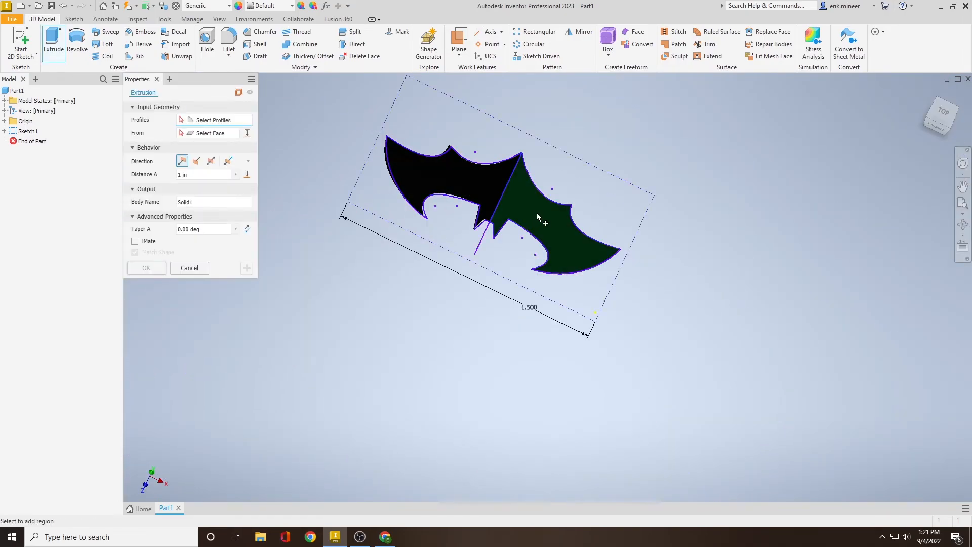
{"action": "left_click", "coordinate": [486, 193]}
{"action": "left_click", "coordinate": [540, 211]}
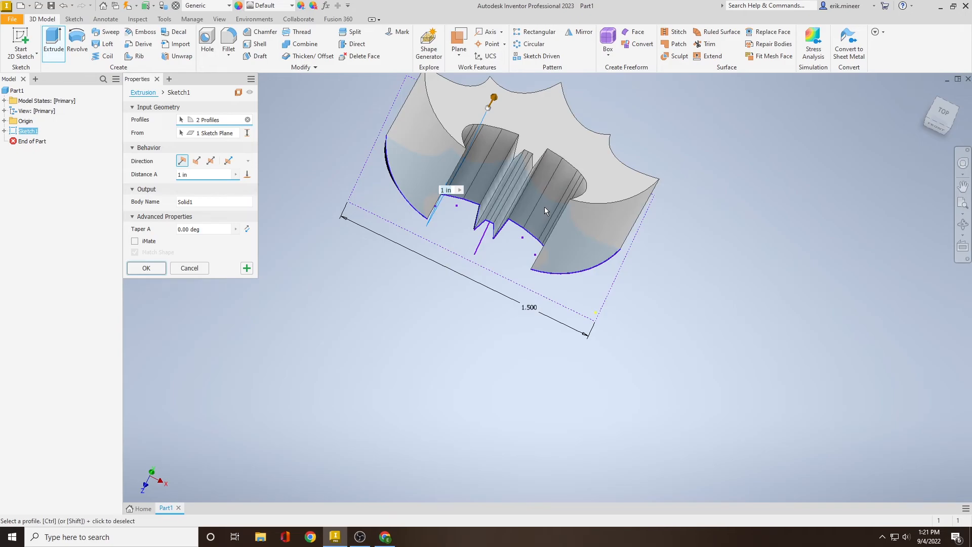
{"action": "left_click", "coordinate": [209, 175]}
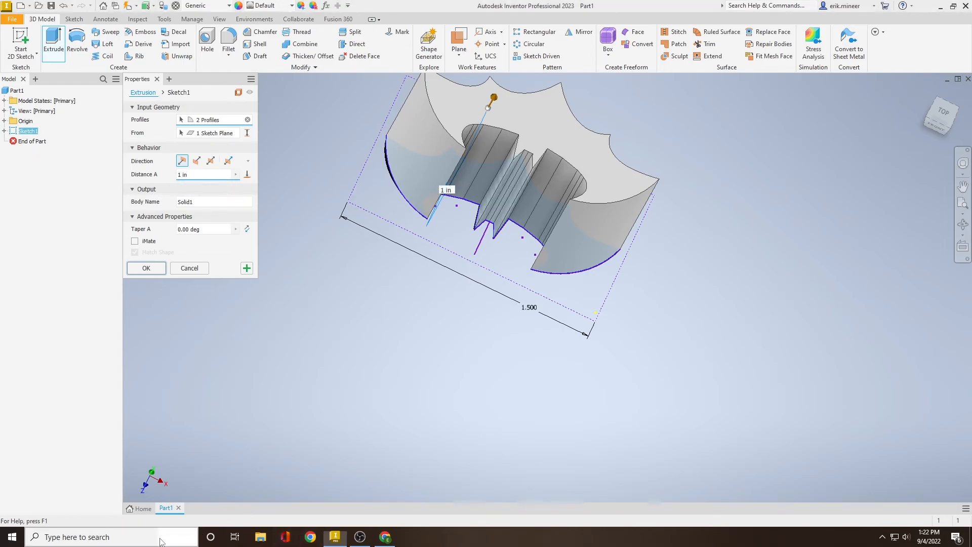
Switch to Calculator, divide 3 by 16 and close it
{"action": "left_click", "coordinate": [142, 537]}
{"action": "type", "text": "cal"}
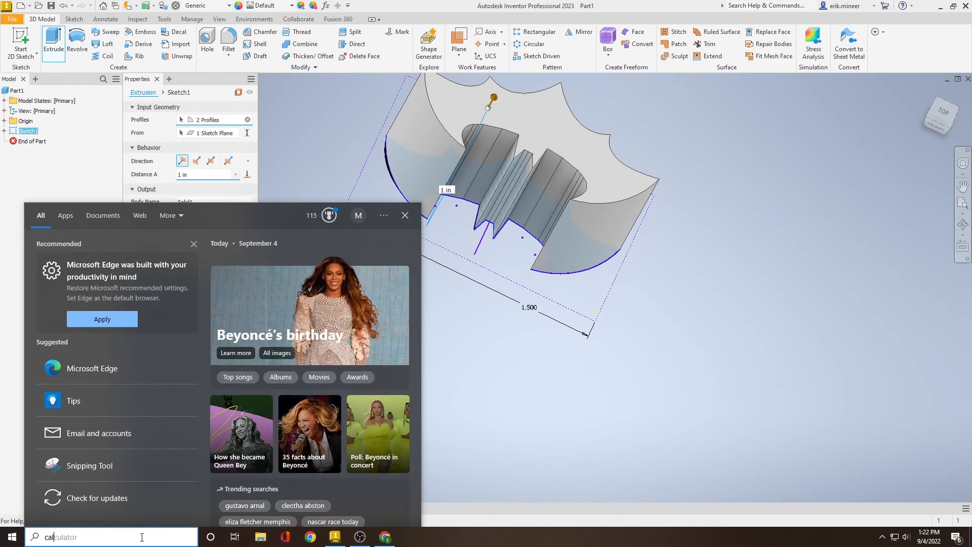
{"action": "type", "text": "culator"}
{"action": "key", "text": "Return"}
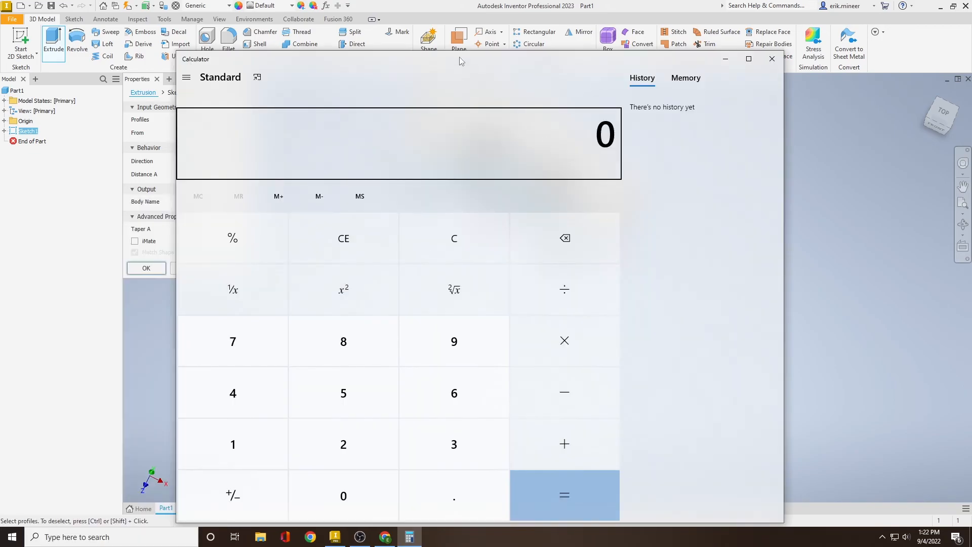
{"action": "left_click", "coordinate": [475, 426]}
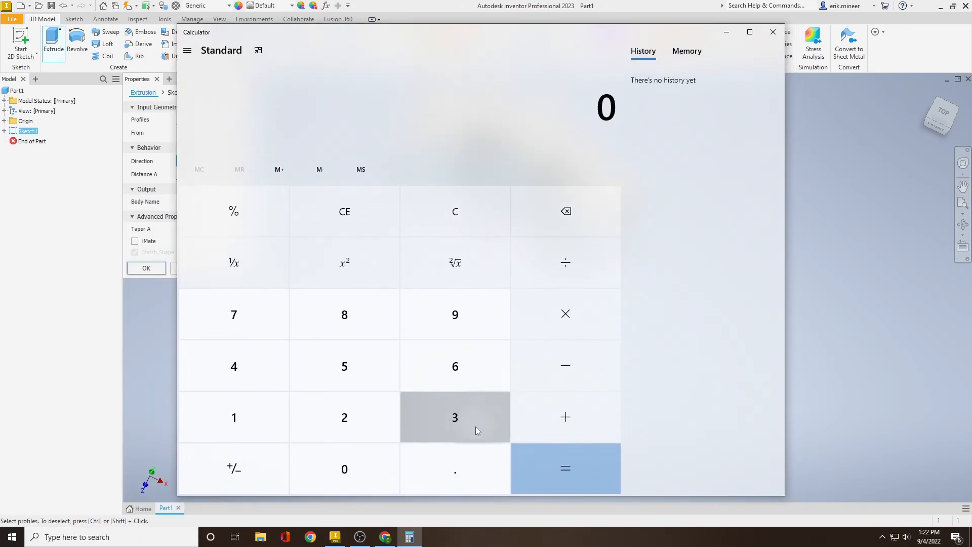
{"action": "left_click", "coordinate": [577, 269]}
{"action": "left_click", "coordinate": [223, 418]}
{"action": "left_click", "coordinate": [459, 369]}
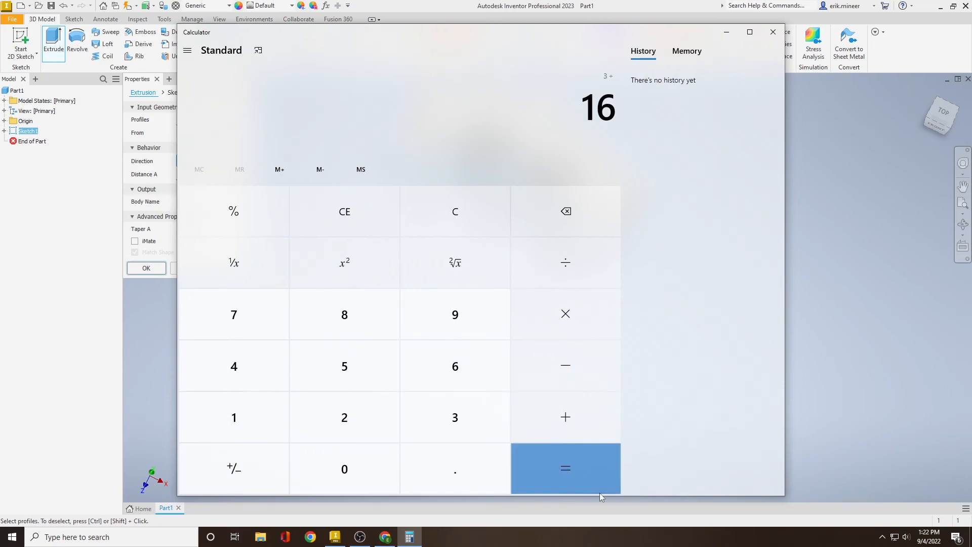
{"action": "left_click", "coordinate": [598, 489]}
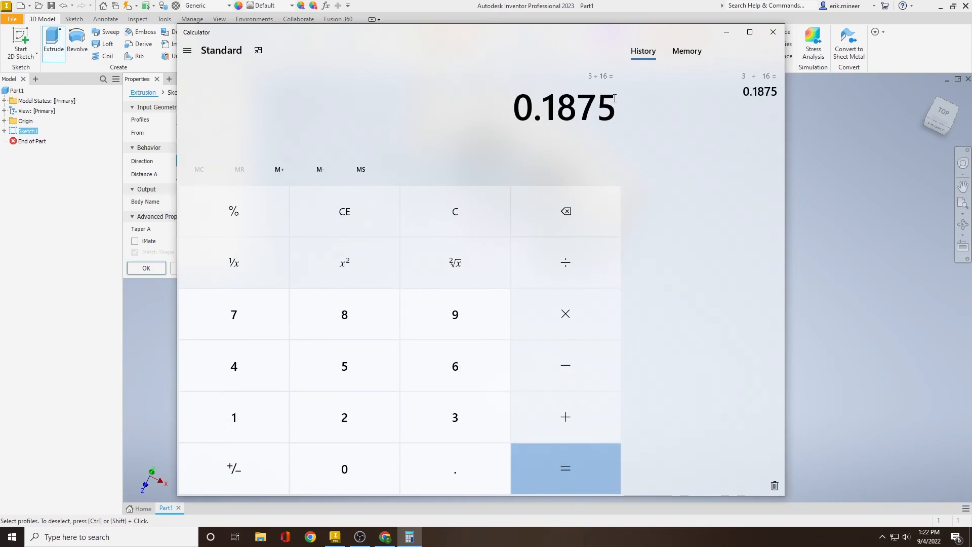
{"action": "left_click", "coordinate": [774, 32]}
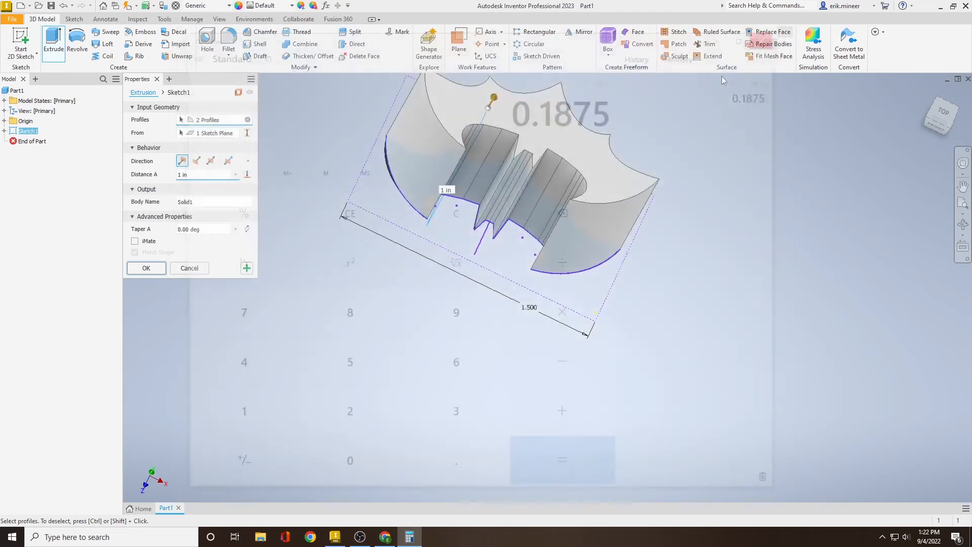
Set the extrusion distance of the bat profiles to .188 in and complete the solid
{"action": "type", "text": ".188"}
{"action": "left_click", "coordinate": [147, 269]}
{"action": "middle_click_drag", "start_coordinate": [684, 311], "coordinate": [678, 300]}
{"action": "mouse_move", "coordinate": [677, 245]}
{"action": "middle_mouse_down", "text": "shift"}
{"action": "mouse_move", "coordinate": [623, 210]}
{"action": "mouse_move", "coordinate": [547, 210]}
{"action": "mouse_move", "coordinate": [463, 218]}
{"action": "mouse_move", "coordinate": [371, 256]}
{"action": "mouse_move", "coordinate": [478, 219]}
{"action": "mouse_move", "coordinate": [504, 250]}
{"action": "mouse_move", "coordinate": [460, 242]}
{"action": "middle_mouse_up", "text": "shift"}
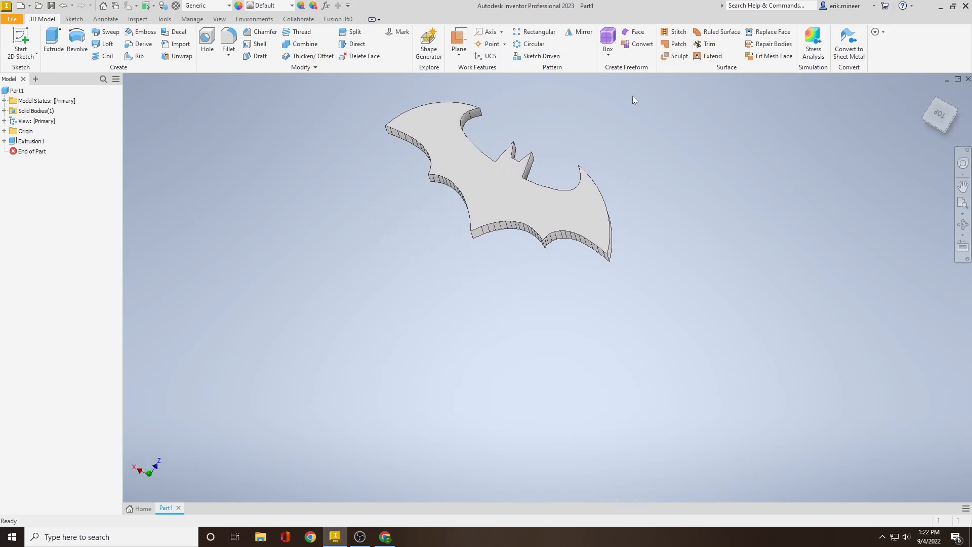
{"action": "middle_click_drag", "start_coordinate": [582, 128], "coordinate": [561, 226]}
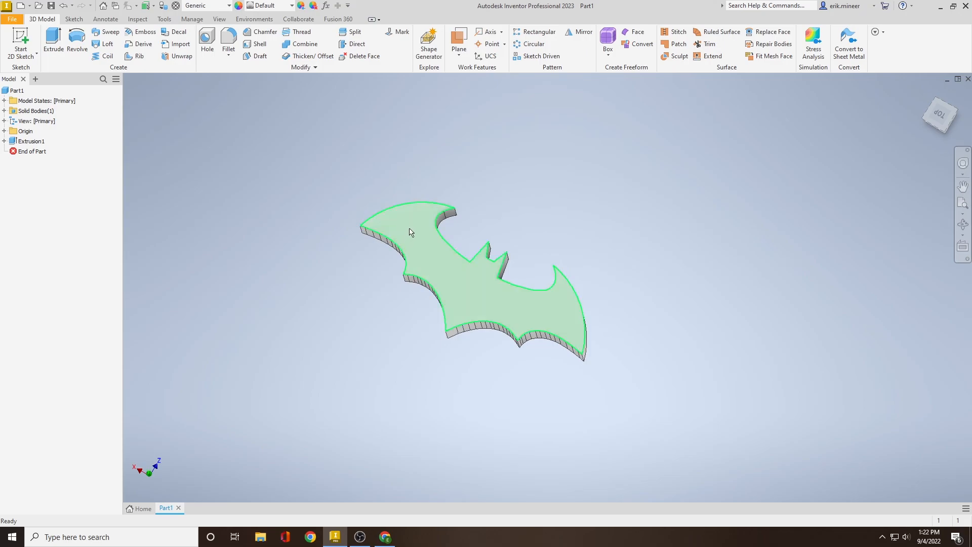